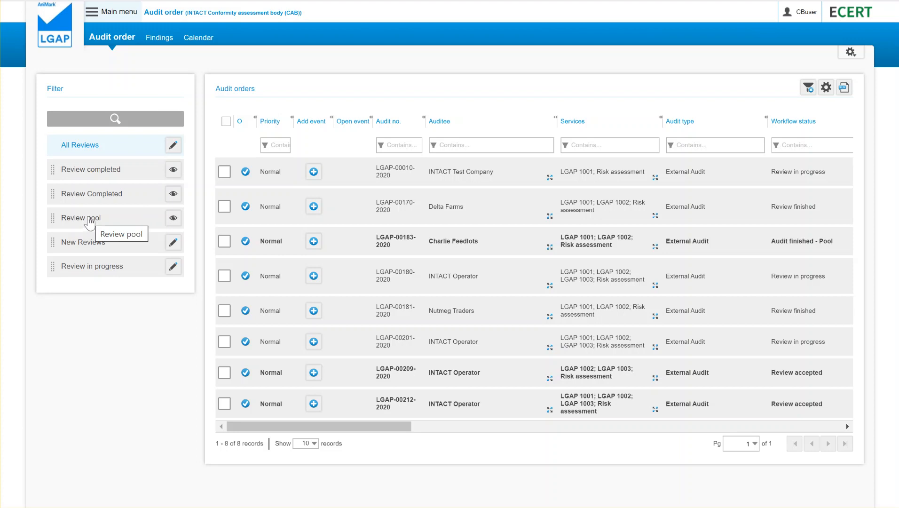
Accept responsibility for the Charlie Feedlots audit order in the Review pool
click(89, 218)
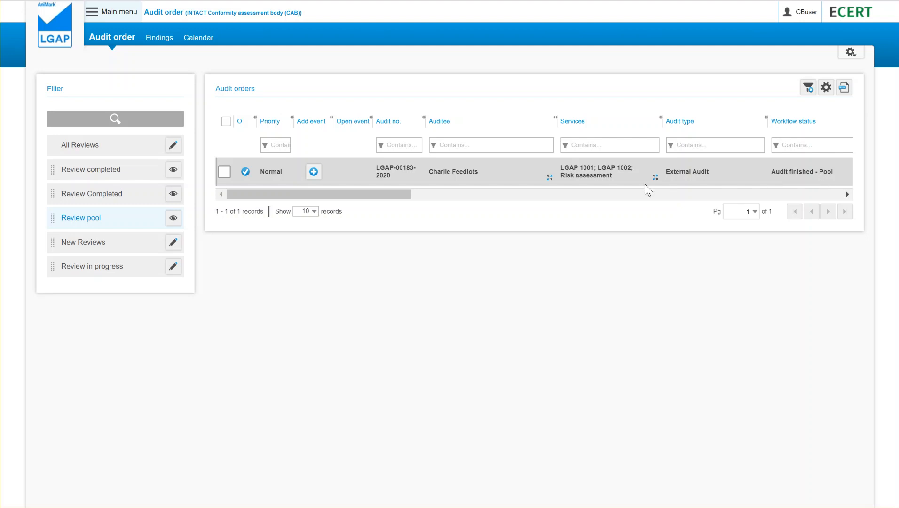
click(224, 172)
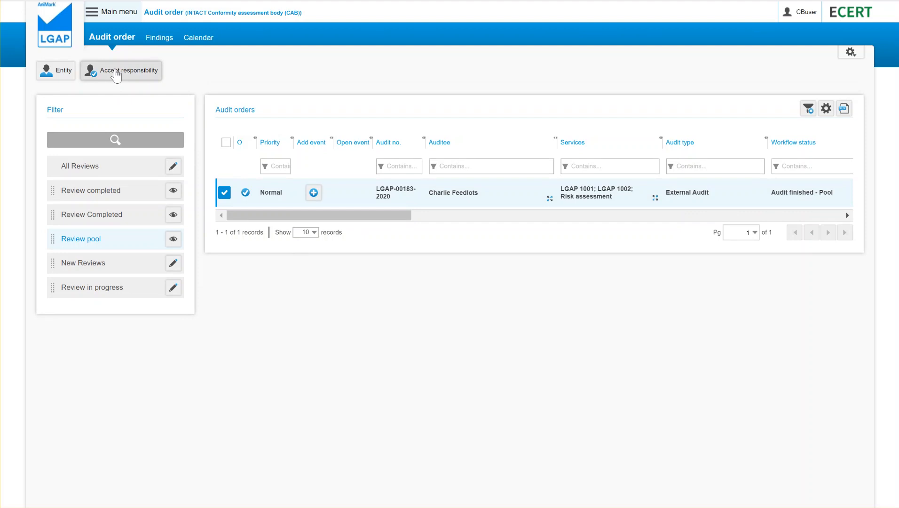
click(116, 71)
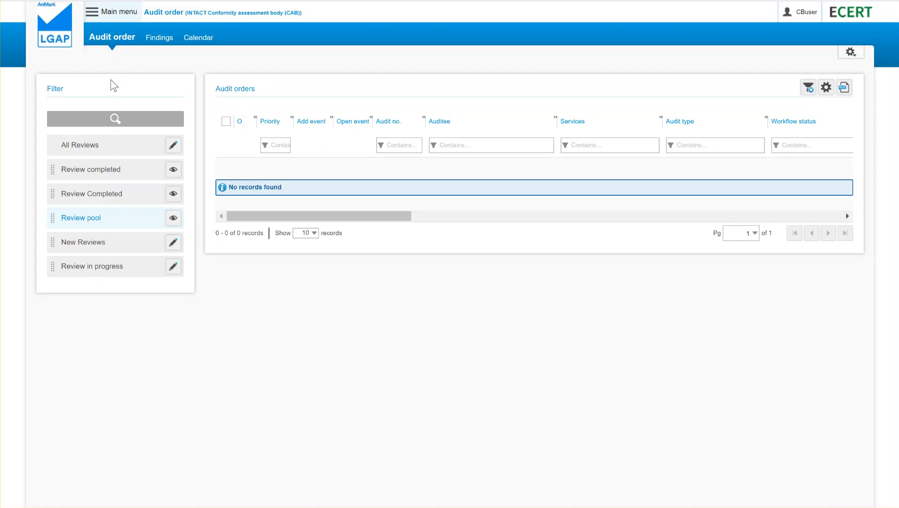
Open the Charlie Feedlots order from the reviews in progress for editing and read its start page through to the comments
click(107, 266)
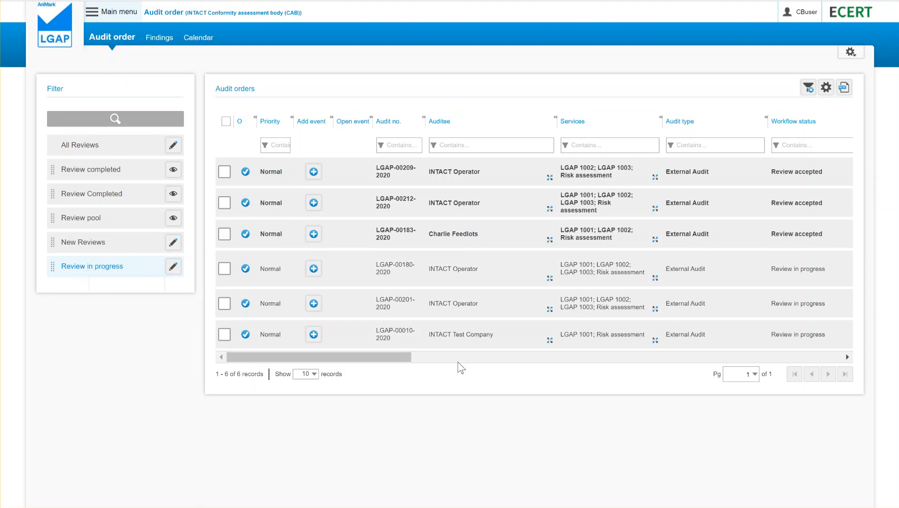
click(450, 233)
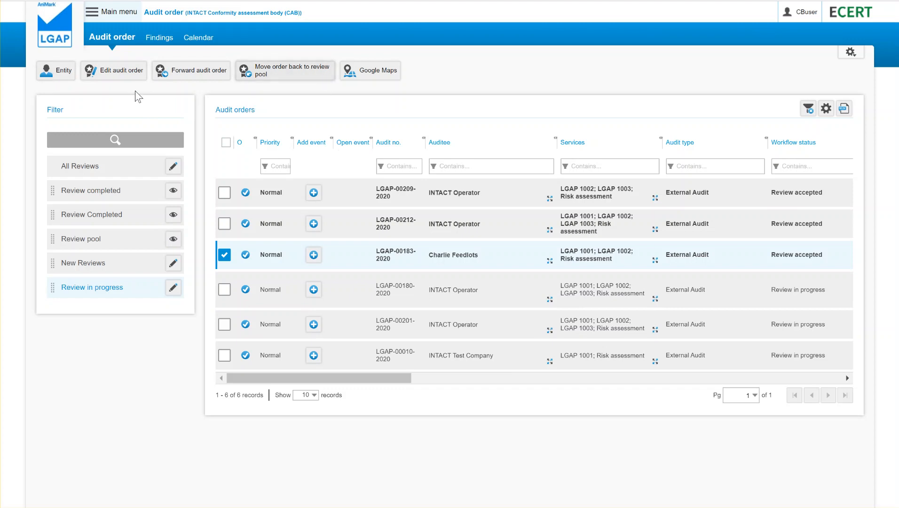
click(113, 75)
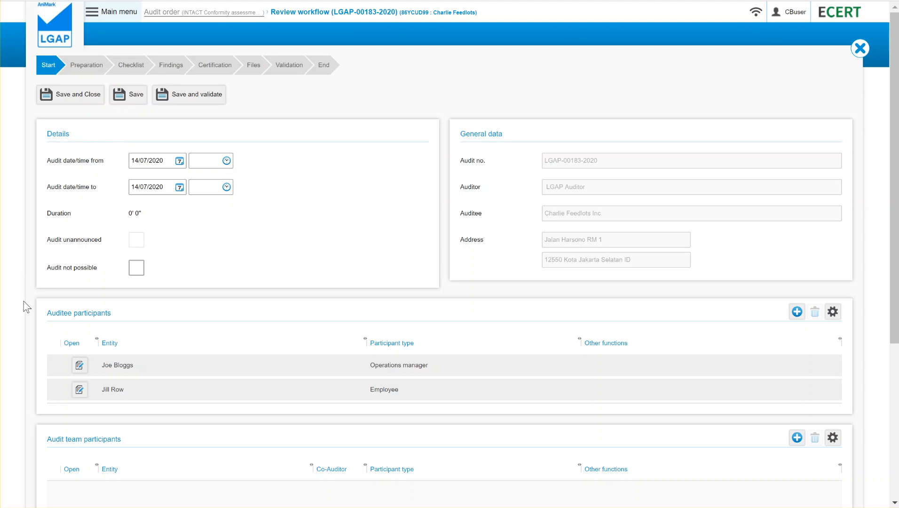
scroll(27, 307, down, 5)
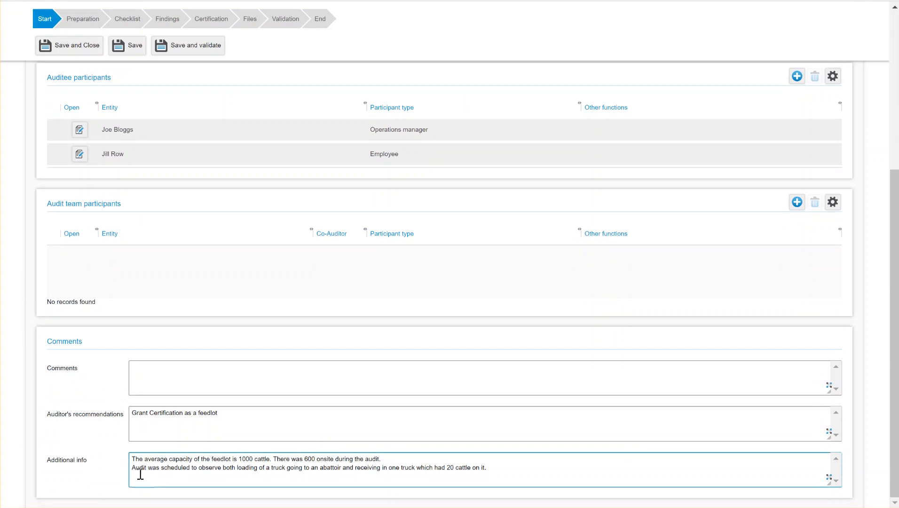
scroll(617, 309, up, 5)
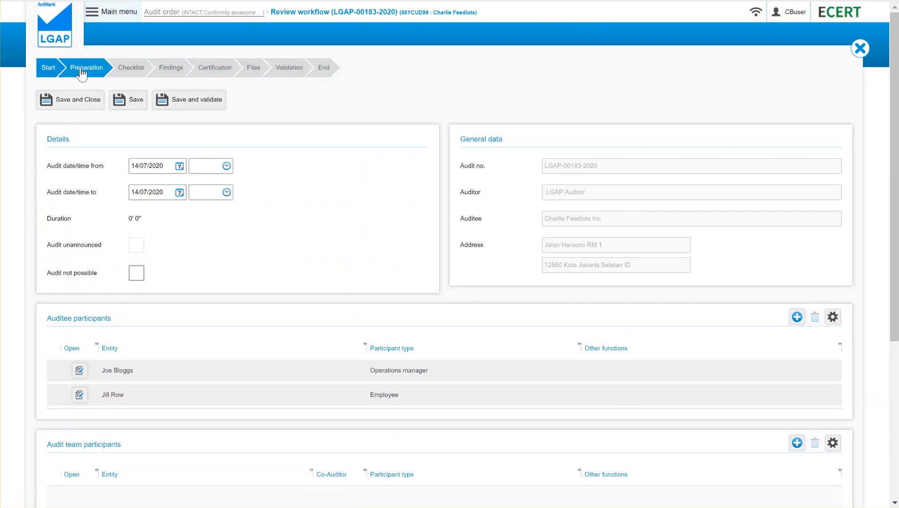
Check the audited services in the Preparation stage and display all findings, saving the pending changes
click(82, 71)
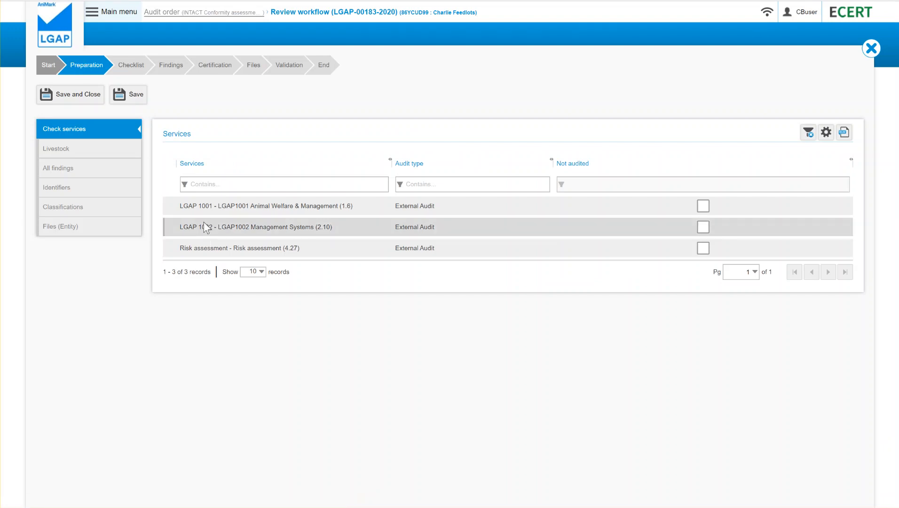
click(210, 211)
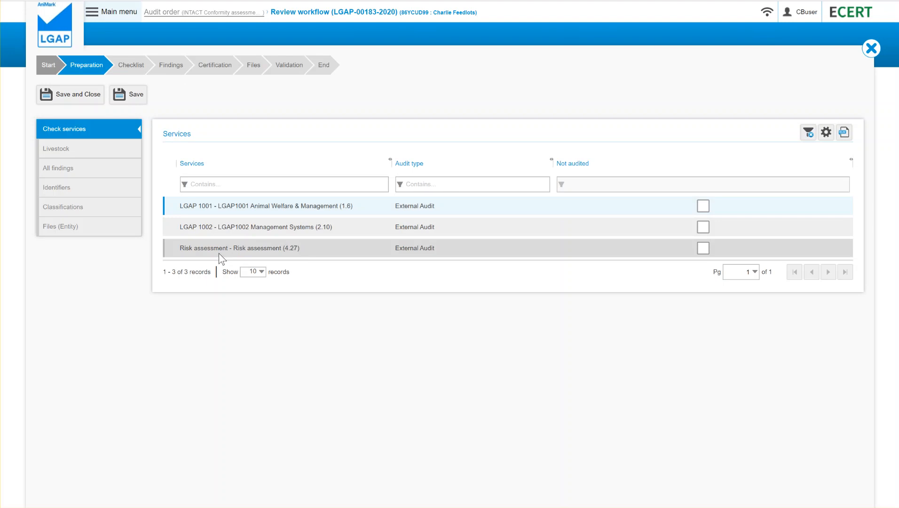
click(70, 169)
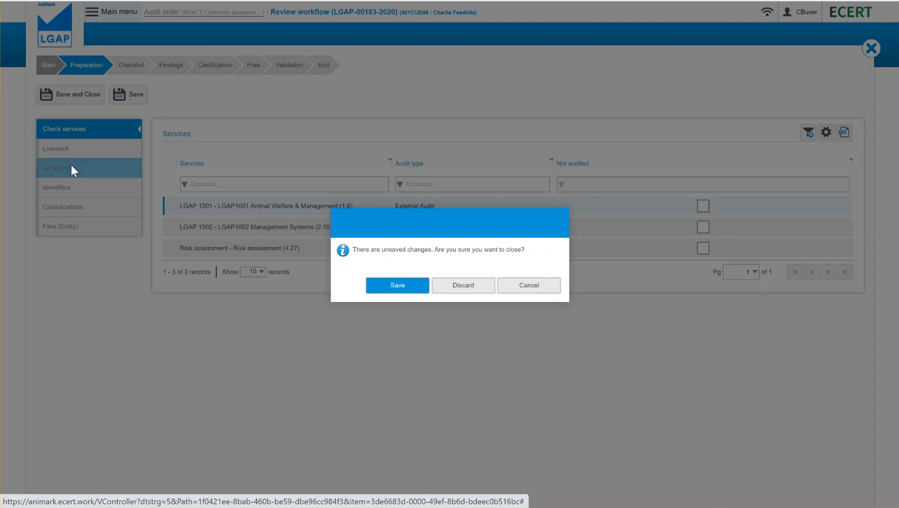
click(392, 287)
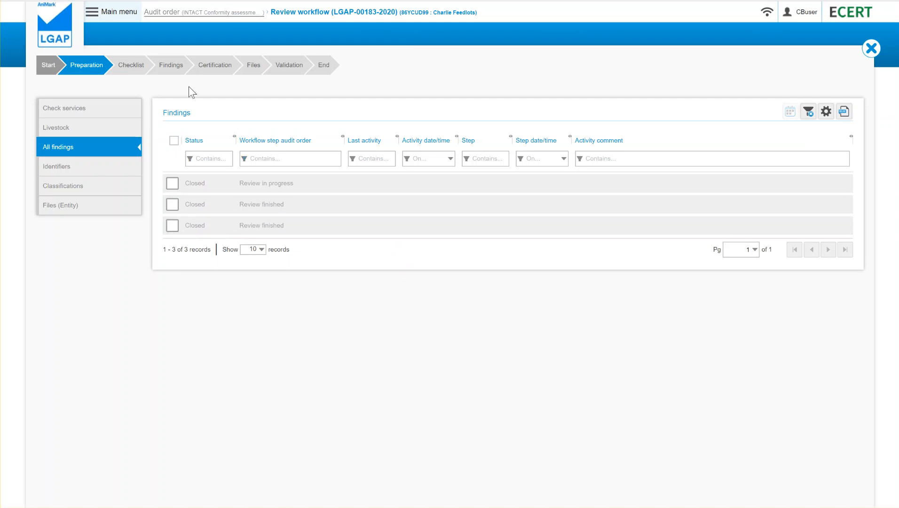
Open the Checklist stage, collapse its three sections and look through the LGAP1001 Animal Welfare & Management answers
click(132, 66)
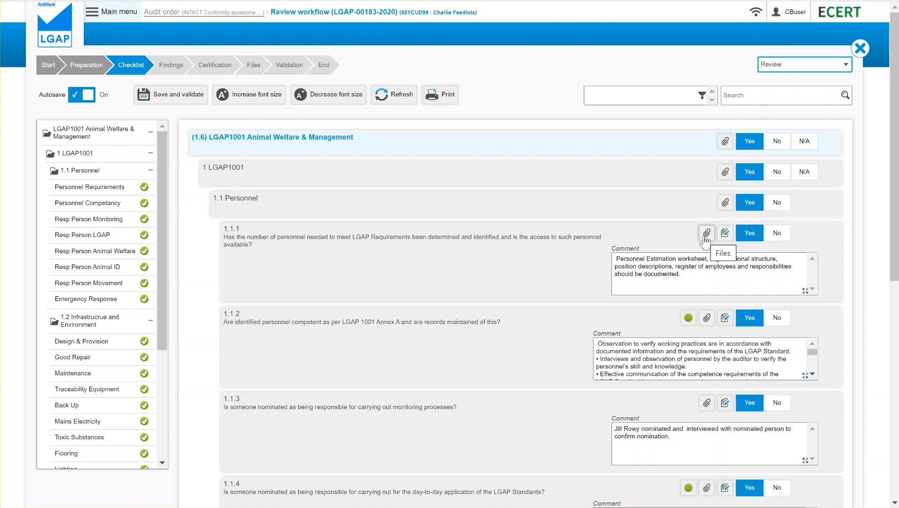
click(700, 271)
click(150, 133)
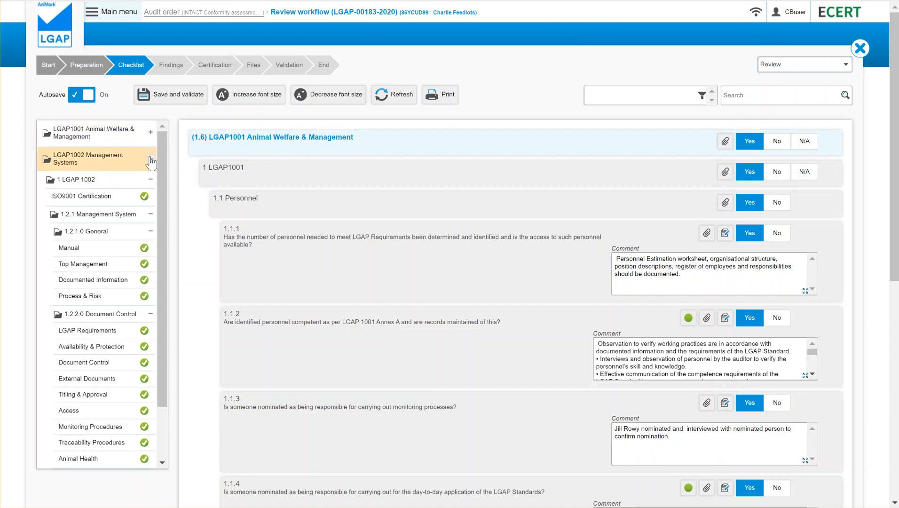
click(150, 160)
click(152, 183)
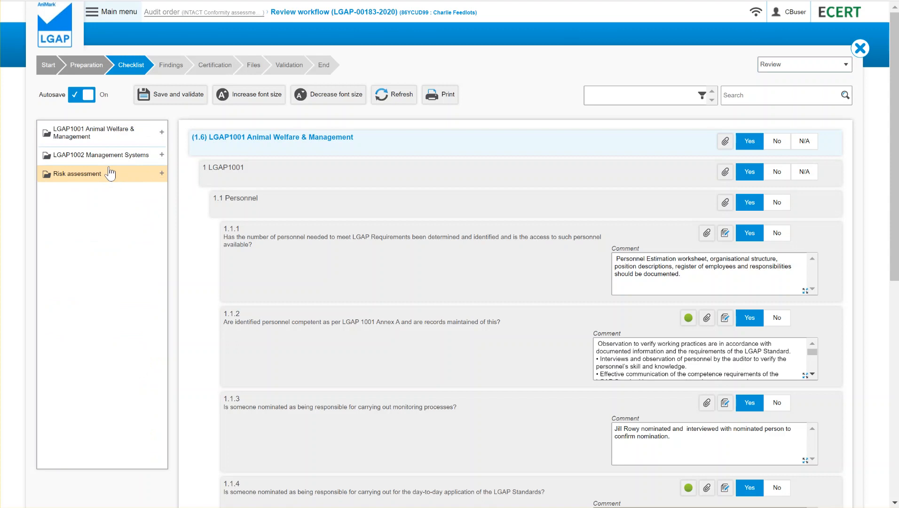
drag(894, 52, 894, 503)
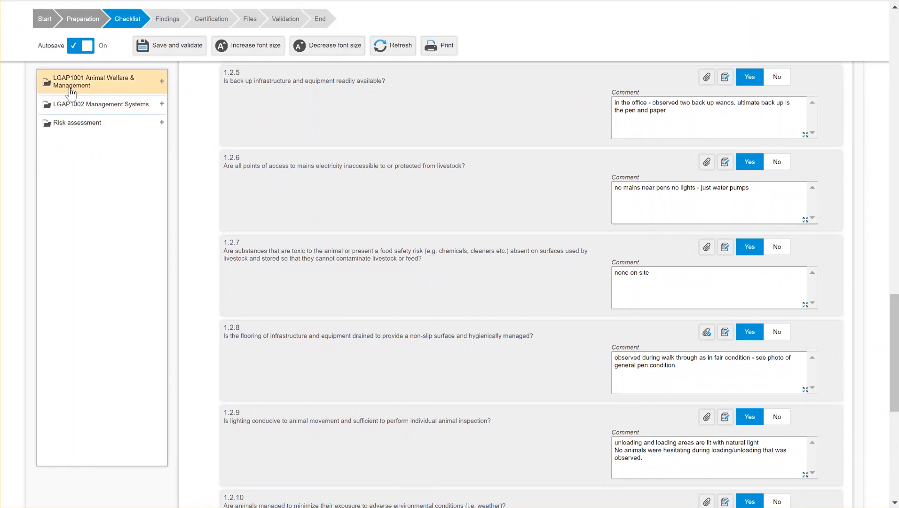
Review the Risk assessment answers and comments through to the end, including the guidance for the animal ID question
click(59, 128)
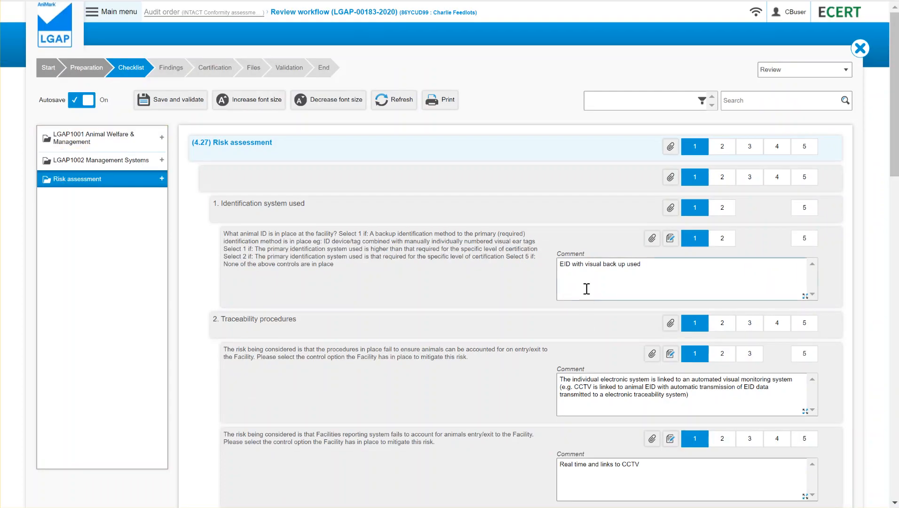
scroll(538, 262, down, 2)
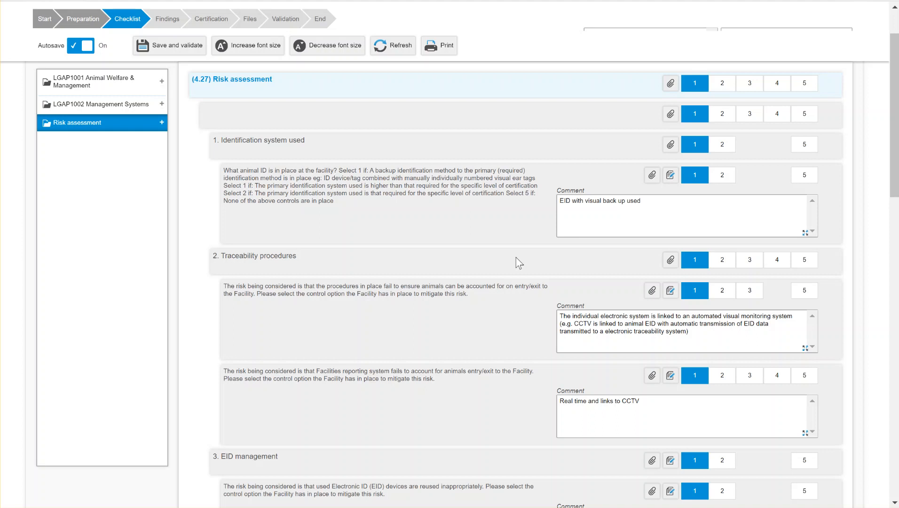
click(671, 175)
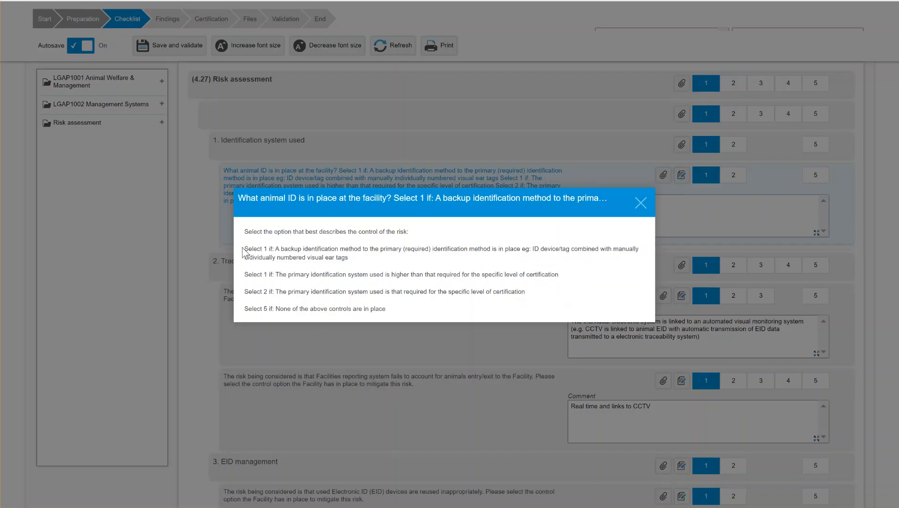
click(640, 202)
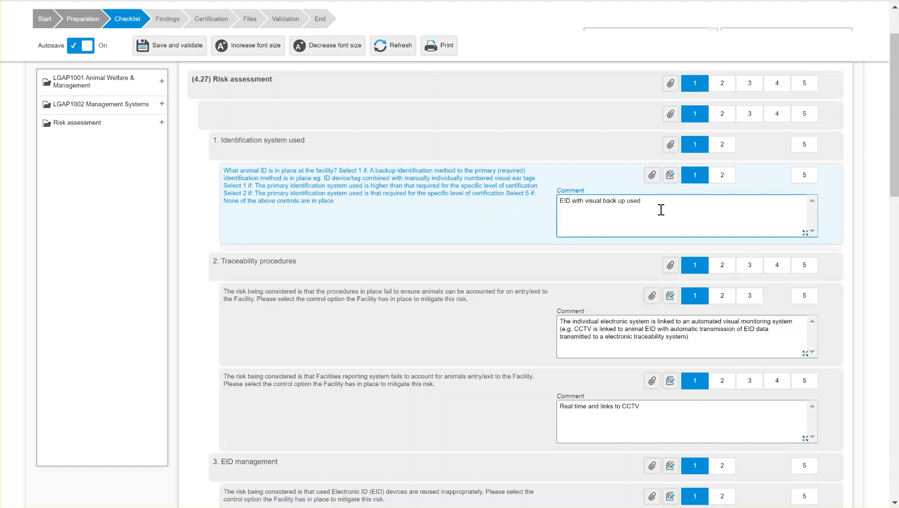
scroll(661, 209, down, 4)
scroll(660, 209, down, 15)
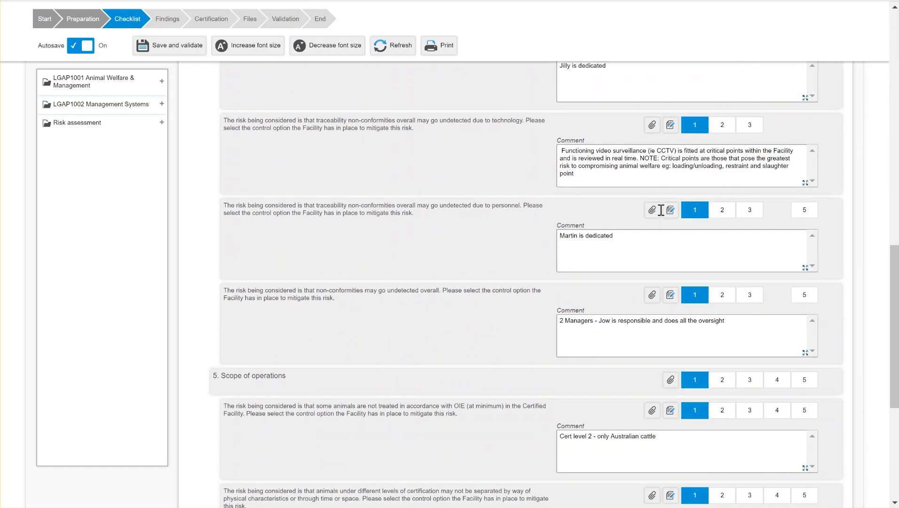
scroll(660, 209, down, 12)
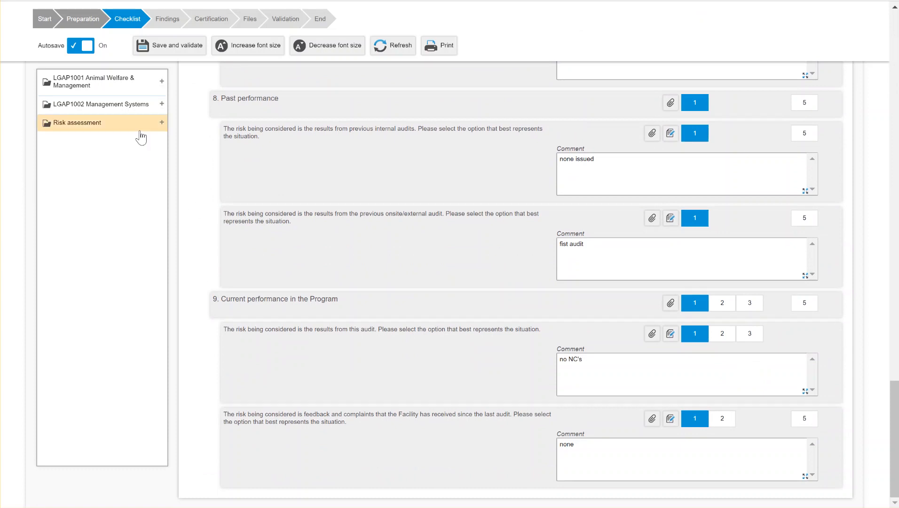
Show all findings in the Findings stage and proceed to the Certification stage
click(170, 19)
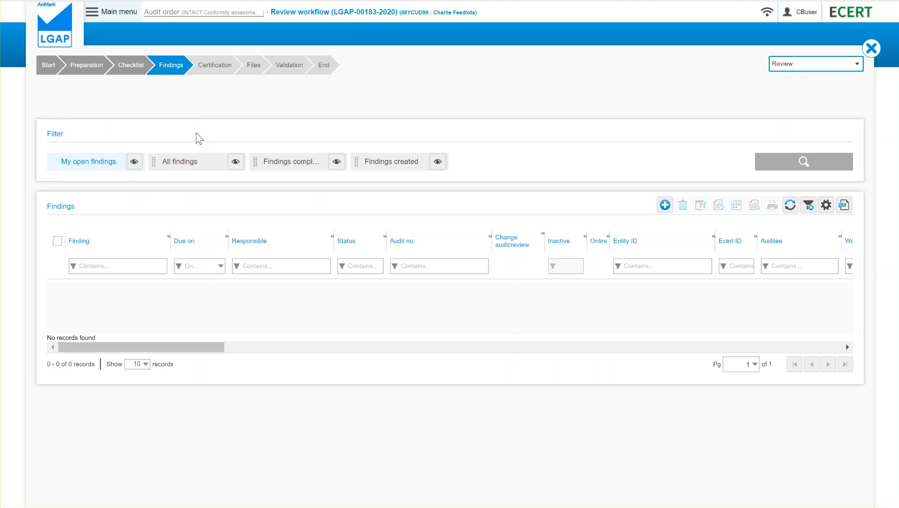
click(174, 166)
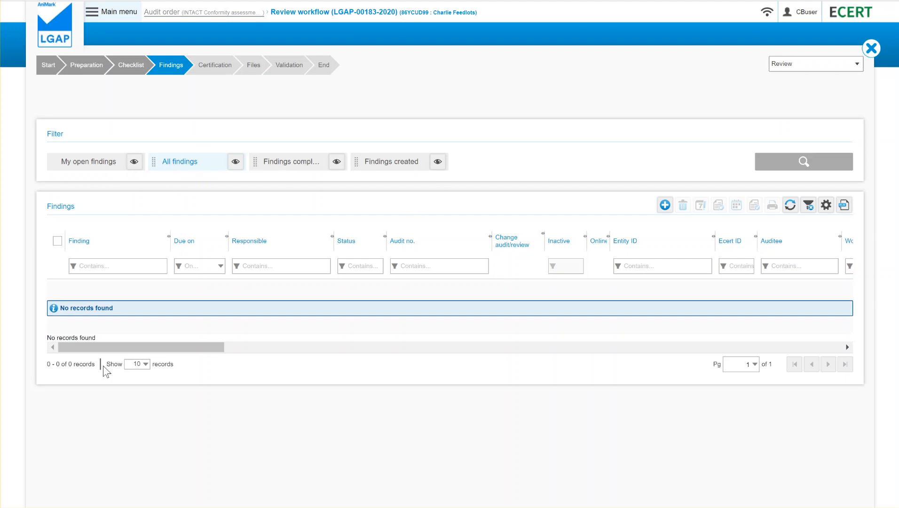
click(211, 68)
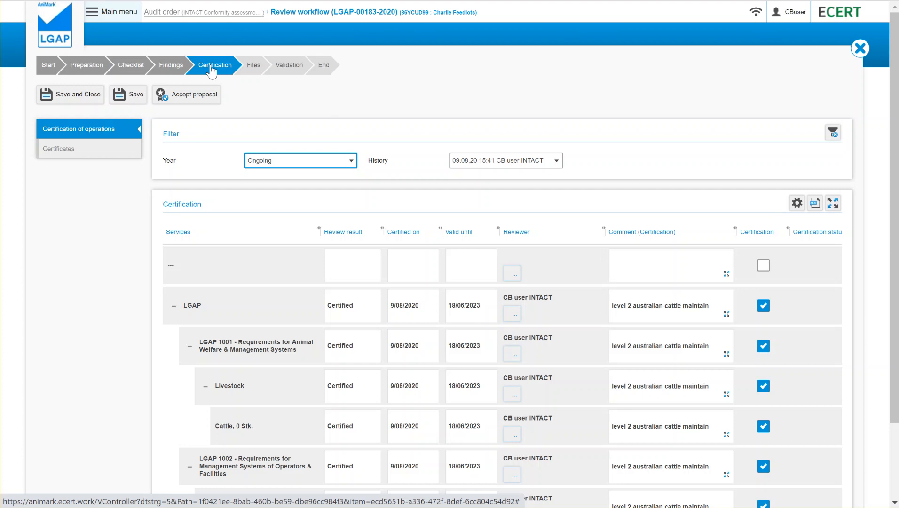
Set the review result of the LGAP row to Certified (Temporary)
click(363, 307)
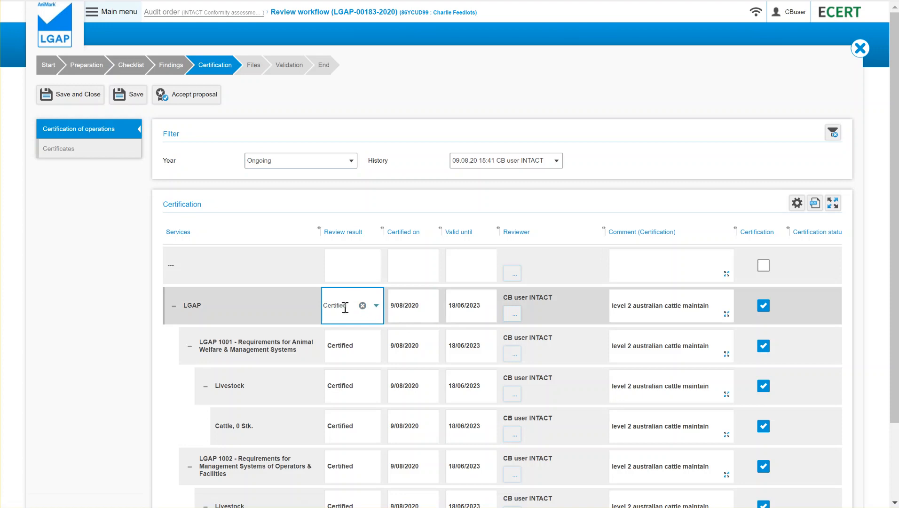
click(376, 307)
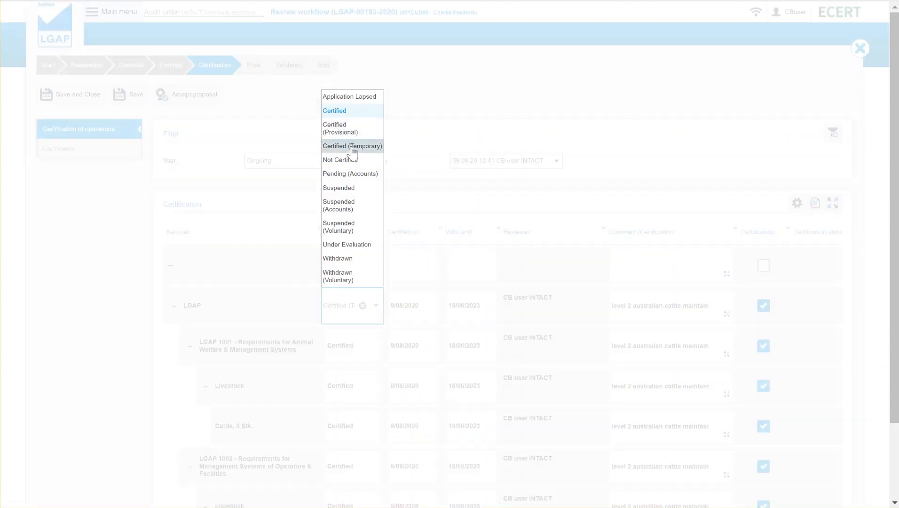
click(352, 147)
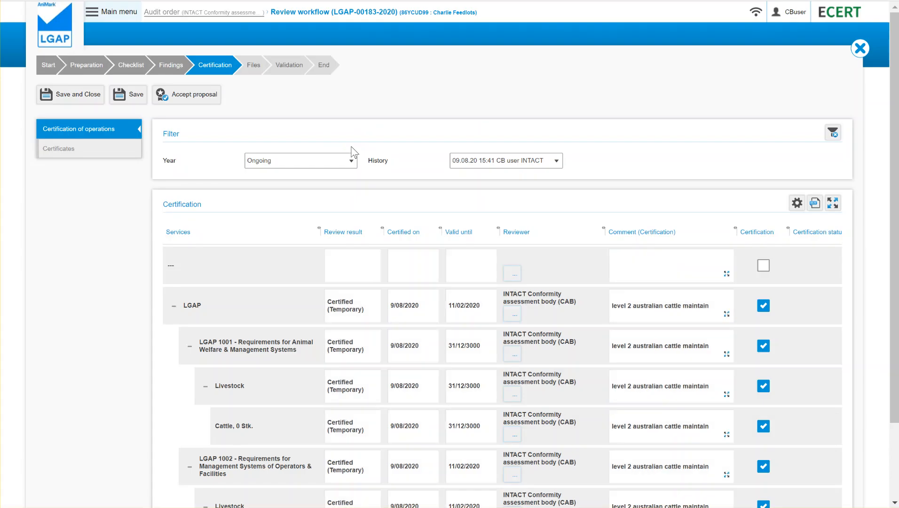
Set the review result of the LGAP row to Certified
click(355, 314)
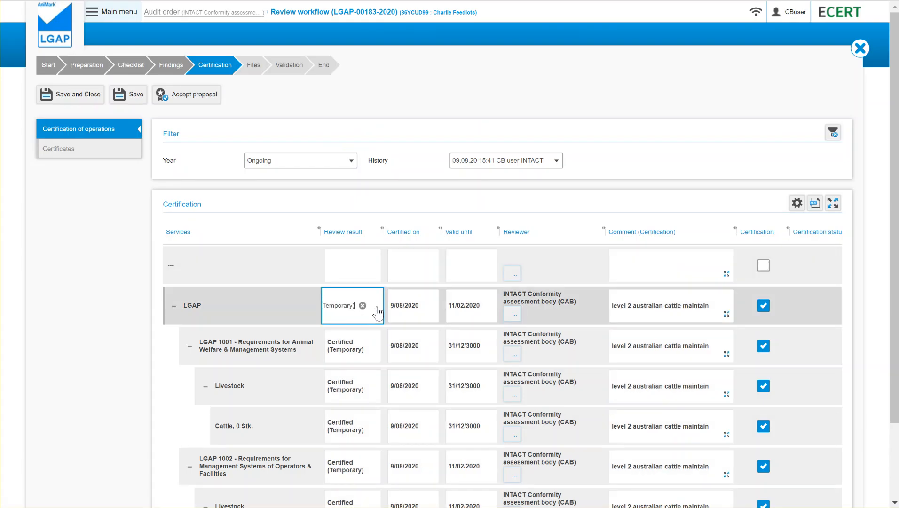
click(377, 310)
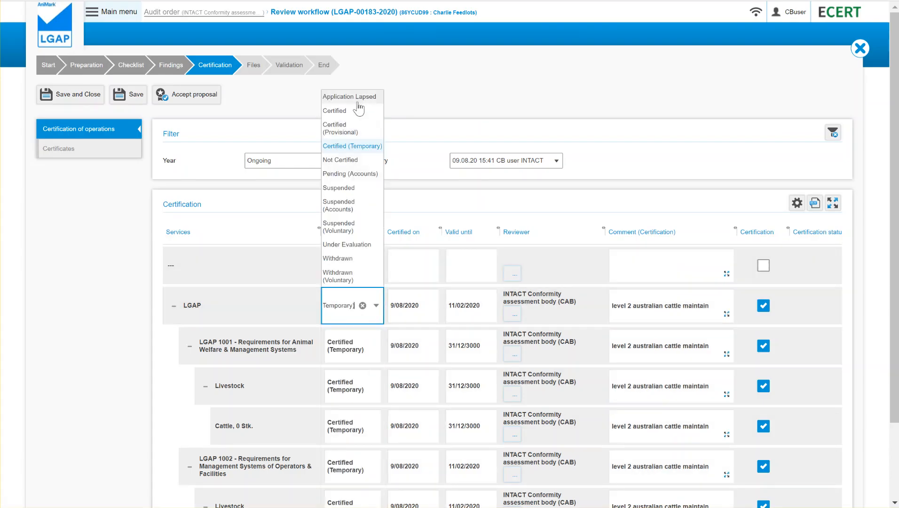
click(346, 114)
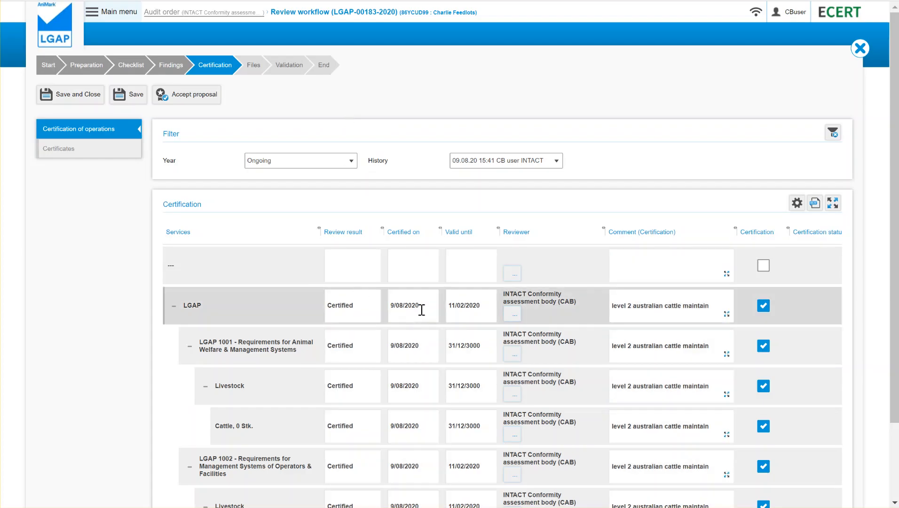
Set the LGAP row's valid-until date to 9/08/2023 and check the dates of the services beneath it
drag(389, 305, 419, 309)
click(482, 308)
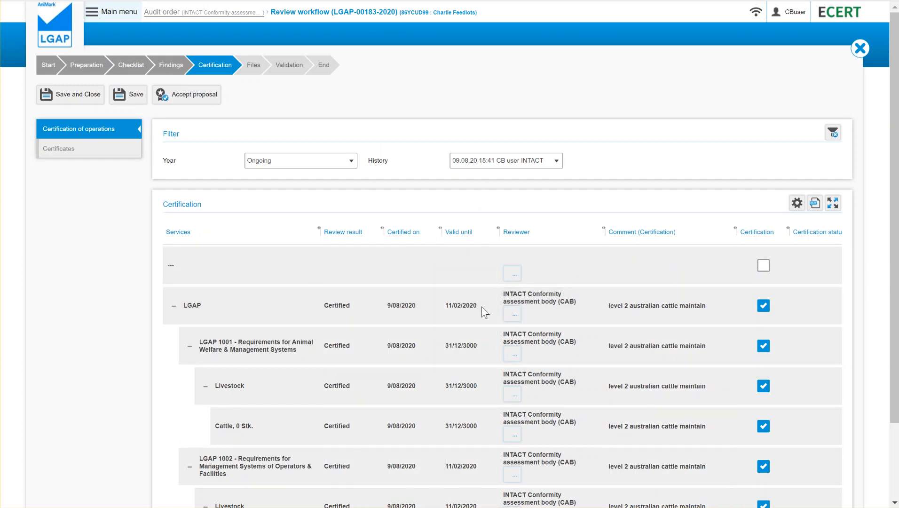
drag(476, 306, 445, 305)
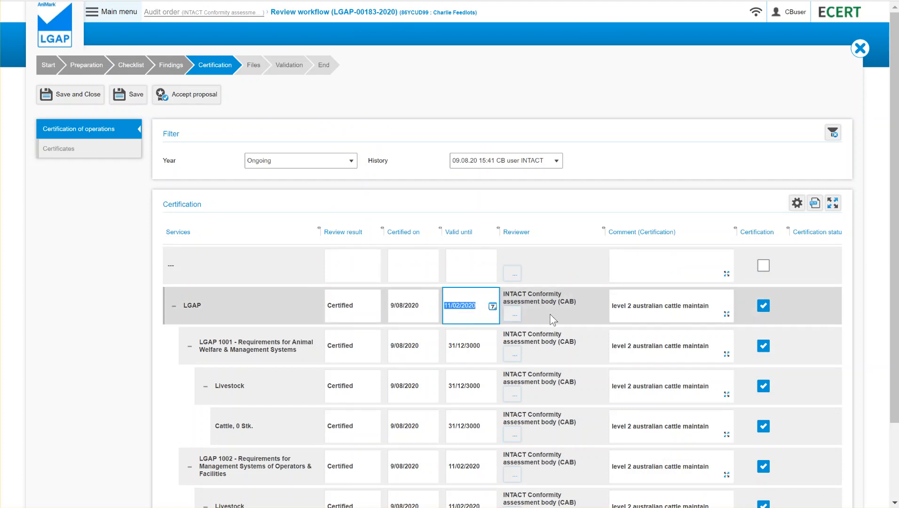
text(9/08/2023)
click(654, 305)
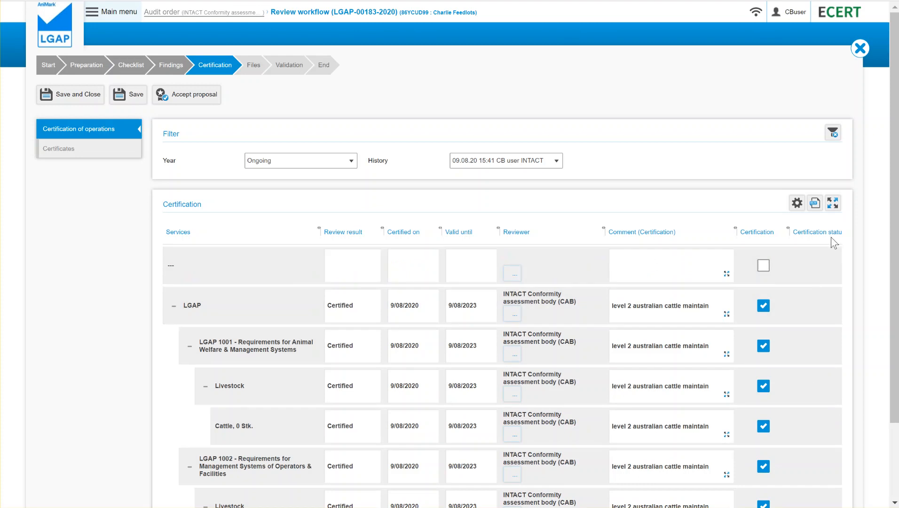
drag(896, 253, 897, 264)
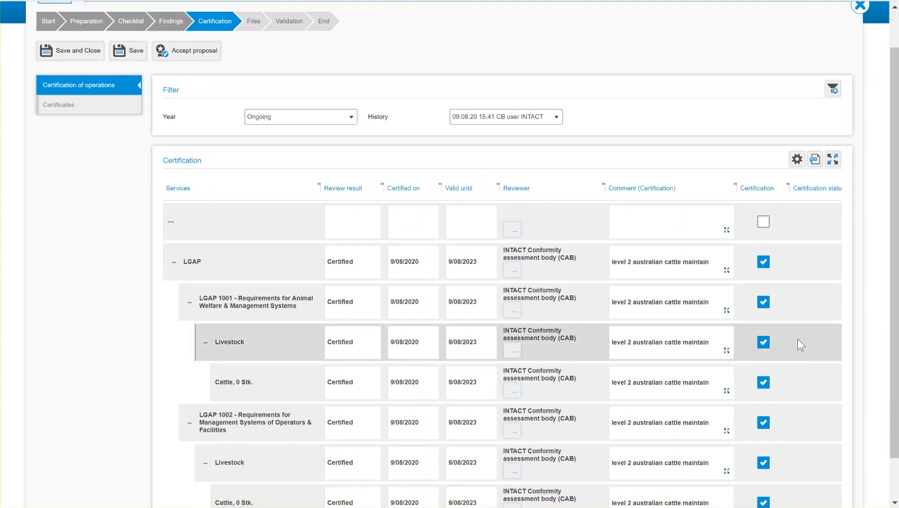
Collapse and re-expand the LGAP services tree, and save the certification decision for the operations
scroll(797, 339, up, 1)
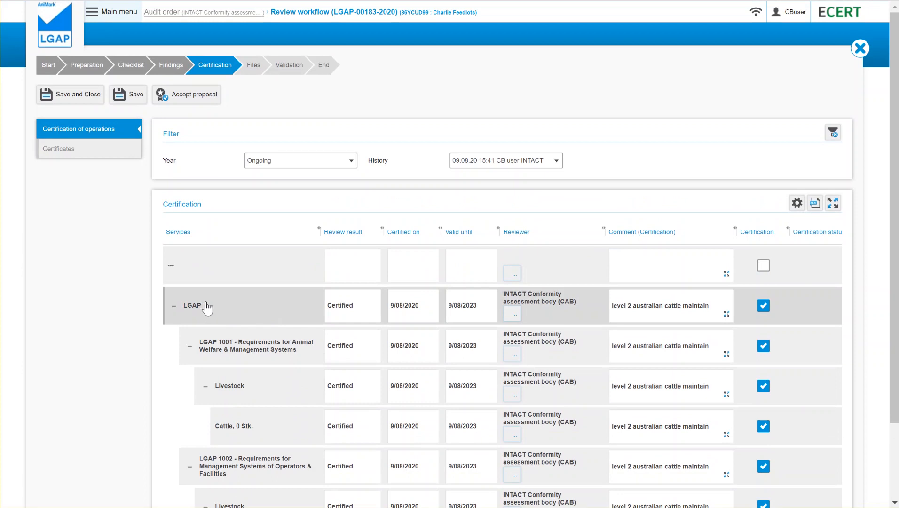
click(278, 311)
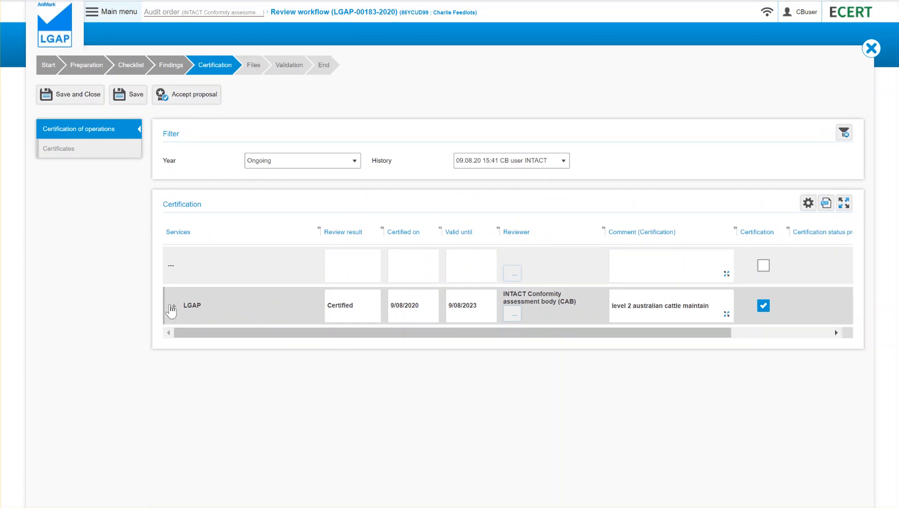
click(173, 306)
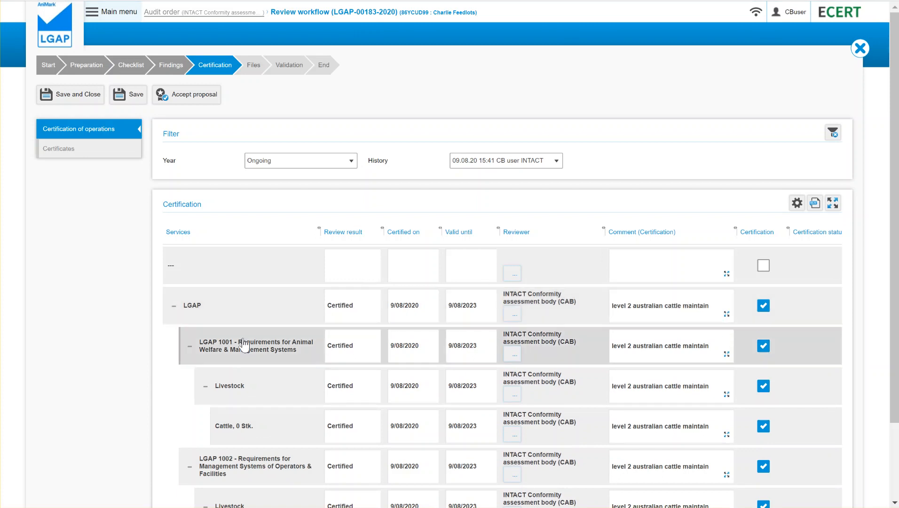
click(134, 96)
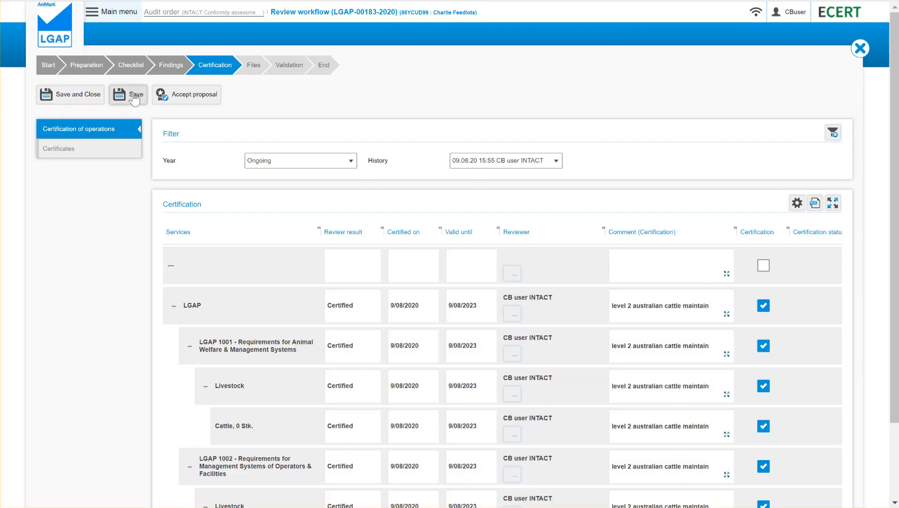
Create and save a certificate using the LGAP Certificate template, linked to the 07/14/2020 external audit
click(83, 153)
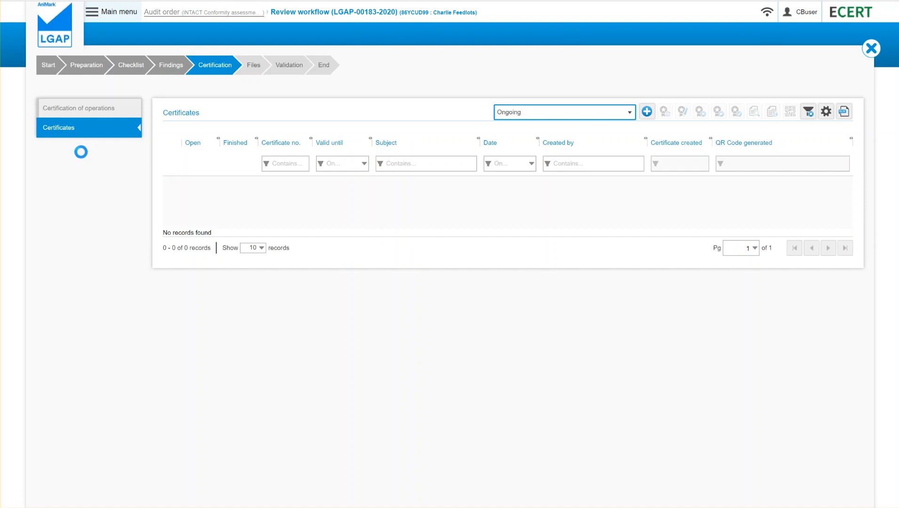
click(645, 115)
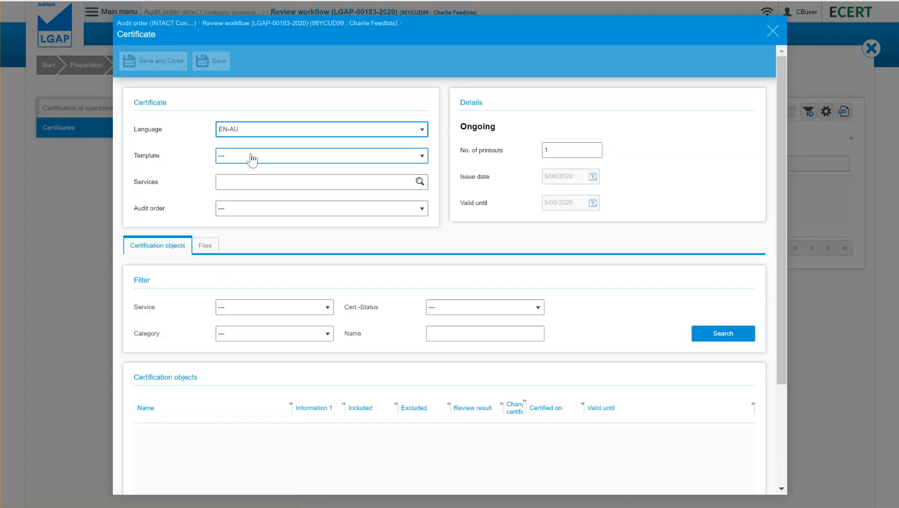
click(251, 160)
click(236, 206)
click(238, 210)
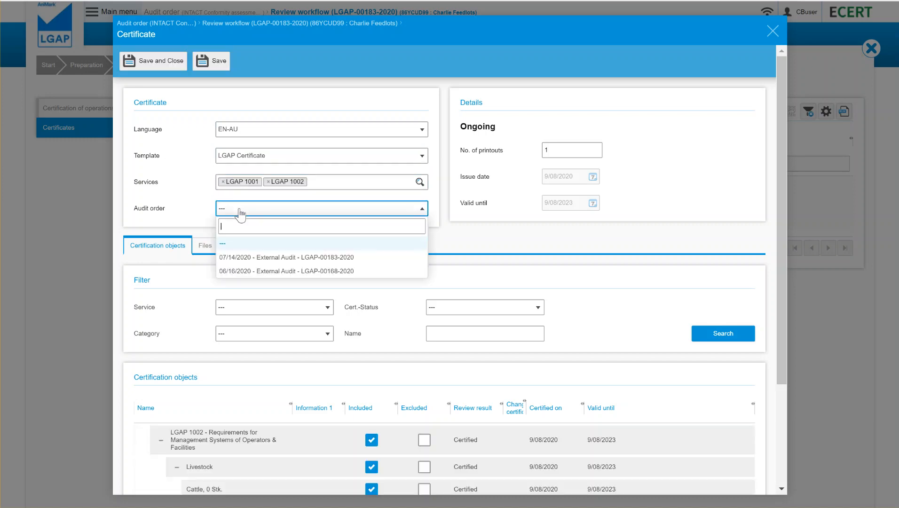
click(251, 257)
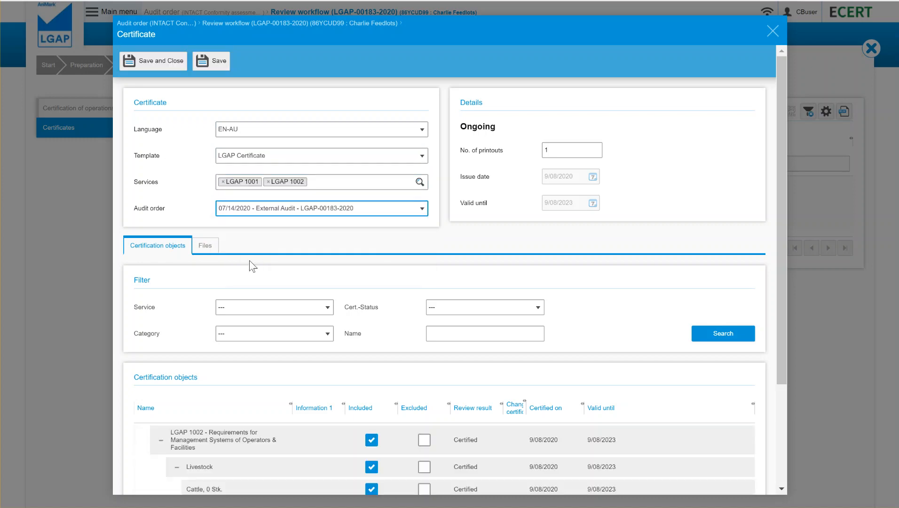
scroll(303, 243, down, 3)
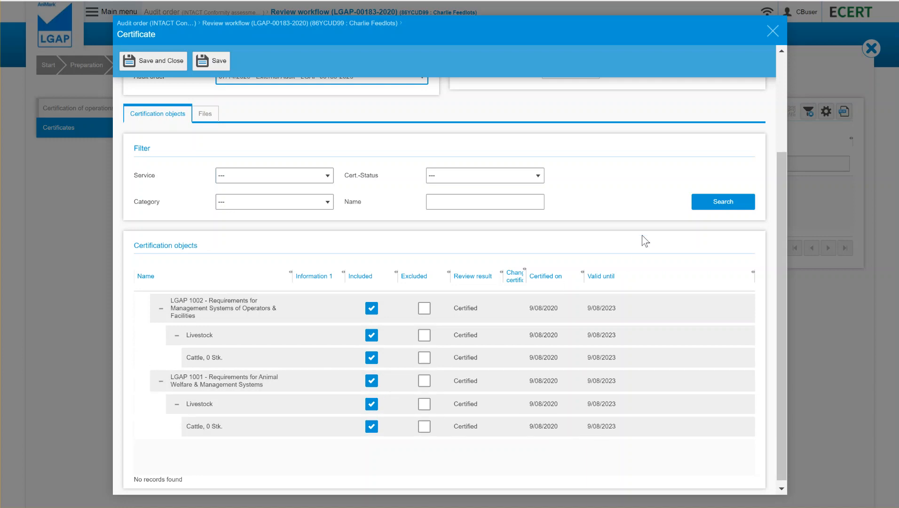
click(158, 61)
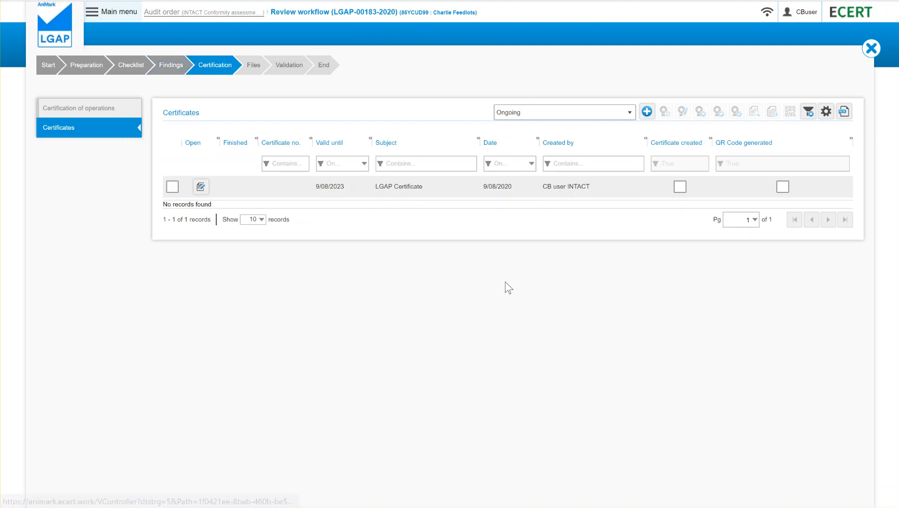
Preview the unfinished LGAP certificate and read its activity, standards, dates, signature and the scope of certification annex
click(173, 187)
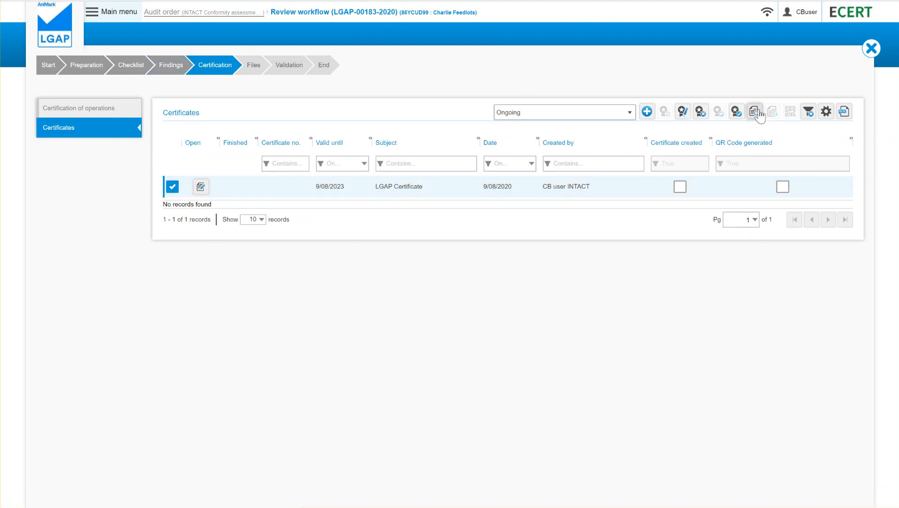
click(755, 112)
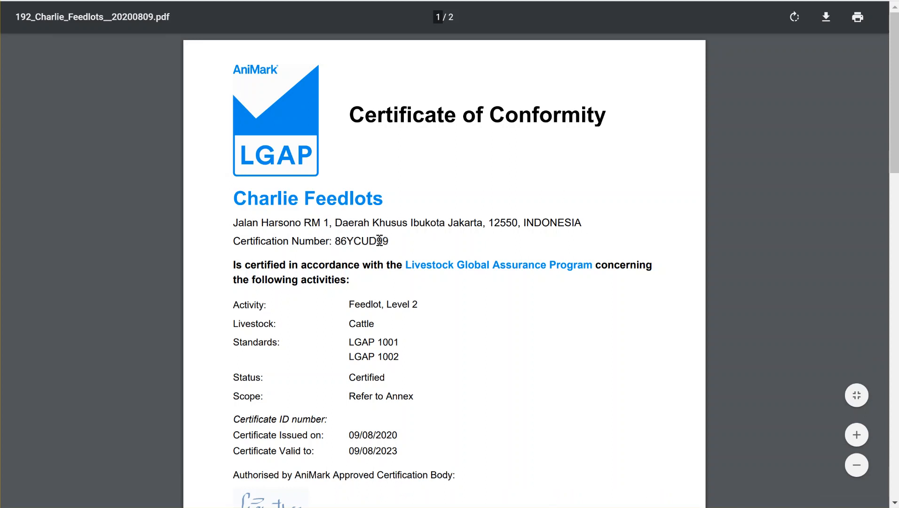
scroll(411, 257, down, 1)
scroll(411, 256, down, 3)
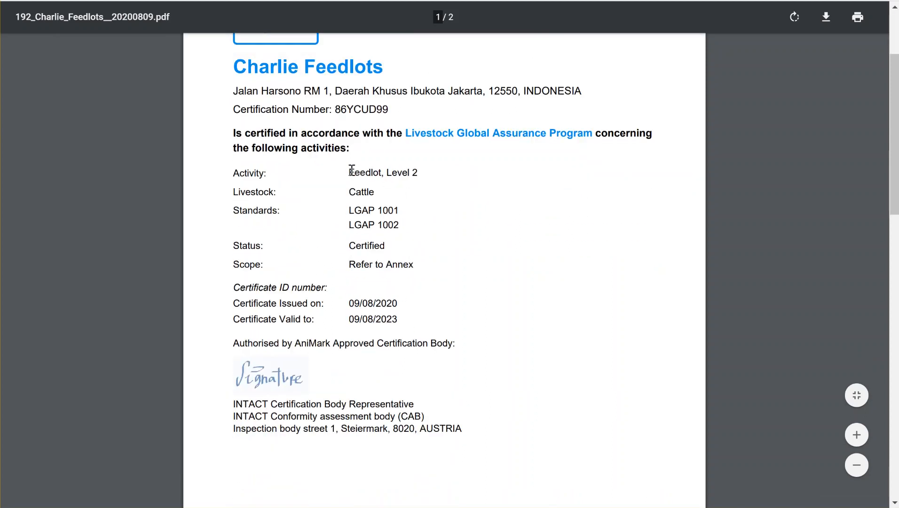
drag(381, 190, 377, 194)
scroll(425, 269, down, 1)
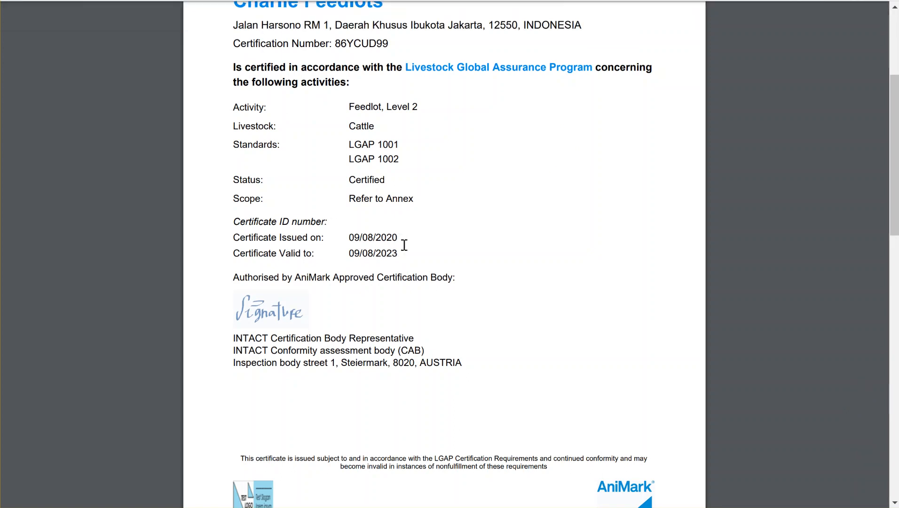
scroll(405, 239, down, 3)
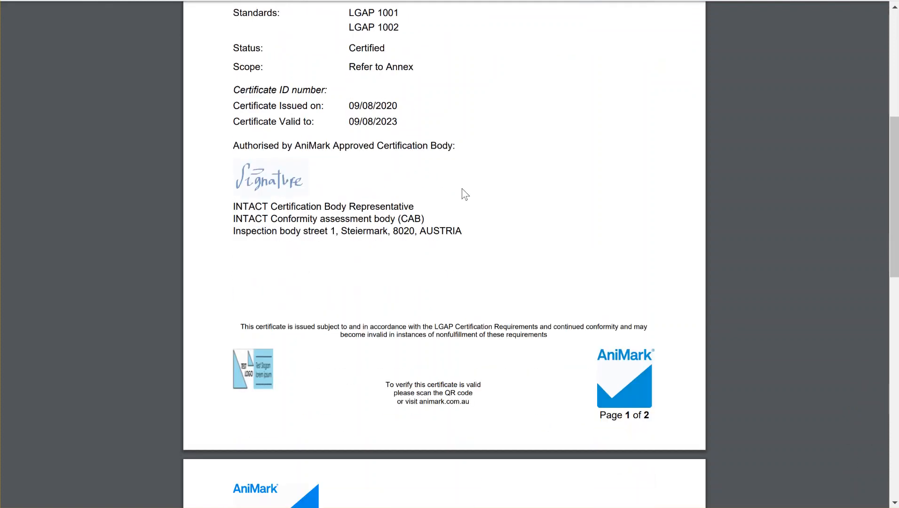
scroll(458, 251, down, 3)
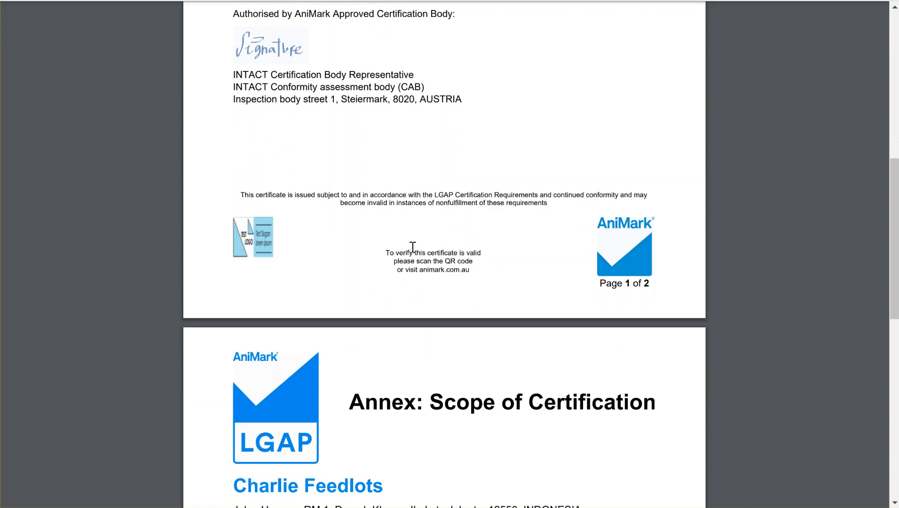
scroll(462, 210, down, 3)
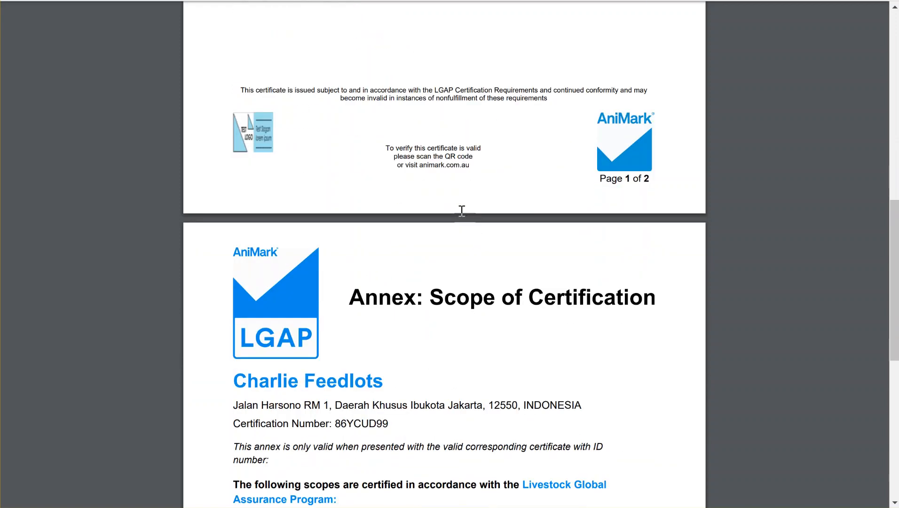
scroll(479, 272, down, 5)
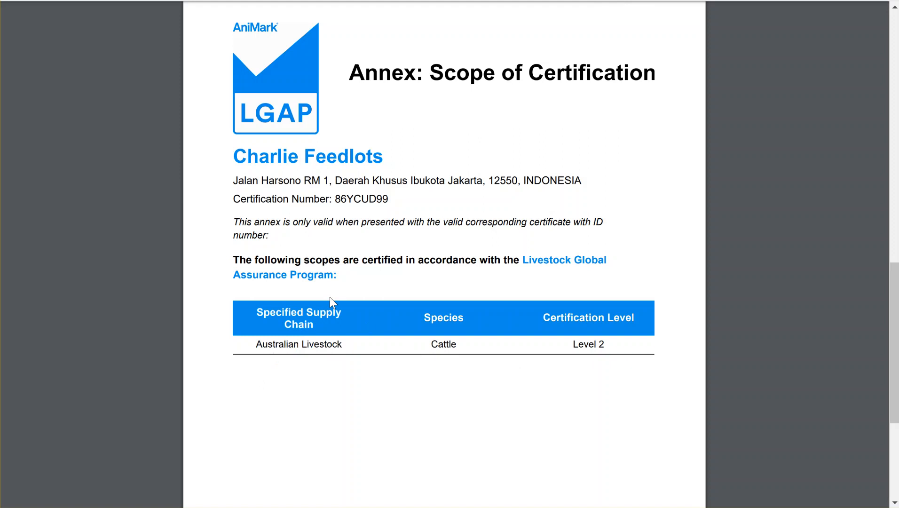
scroll(298, 237, down, 1)
scroll(298, 237, down, 1)
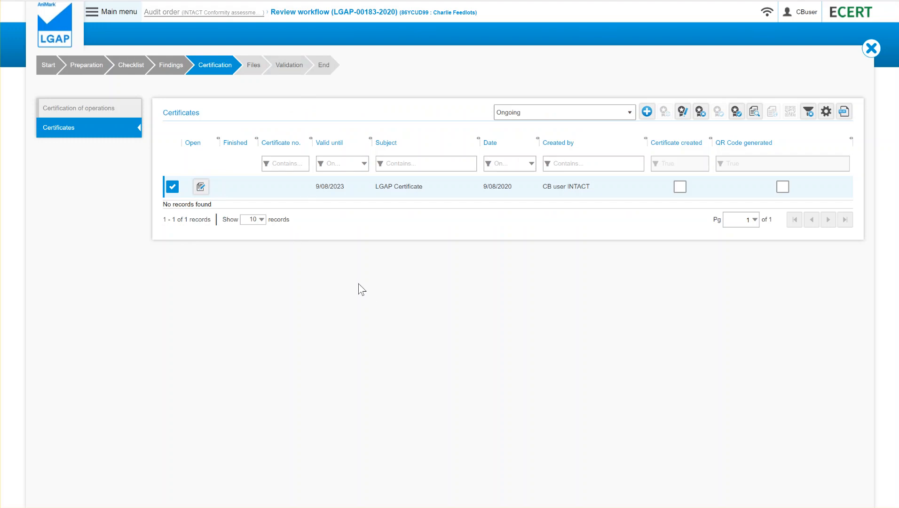
Finalise the LGAP certificate and check the certificate ID number and QR code in its PDF
click(736, 111)
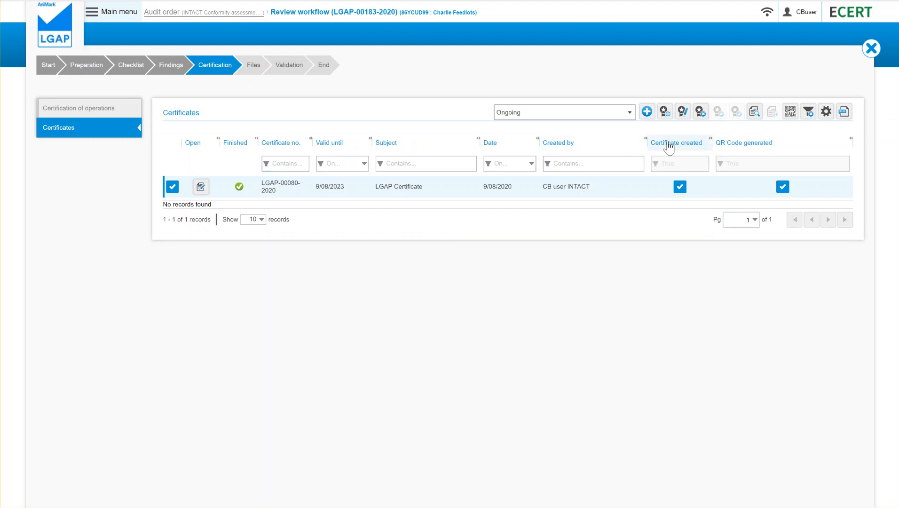
click(754, 112)
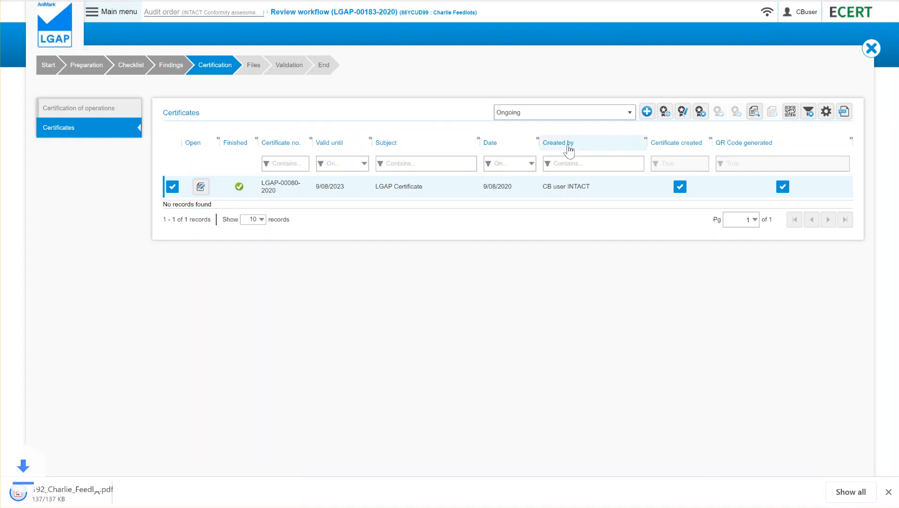
click(63, 502)
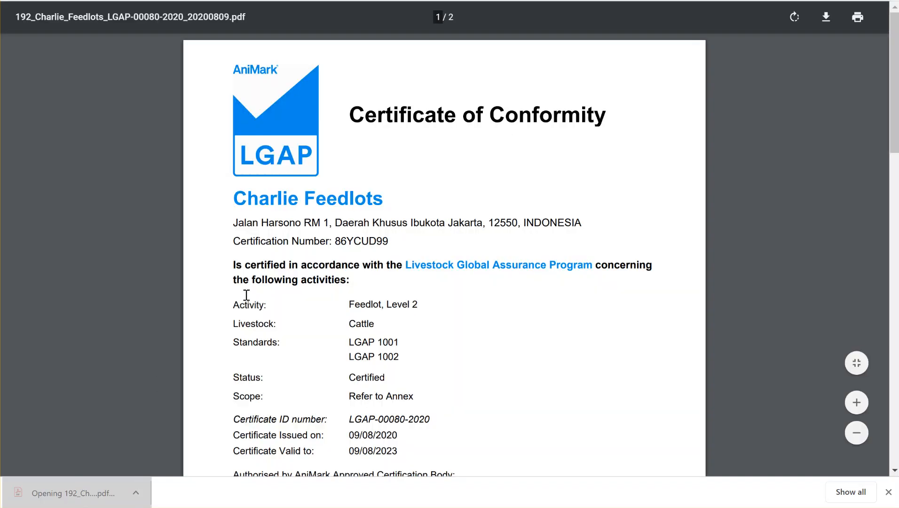
scroll(357, 268, down, 2)
scroll(359, 270, down, 1)
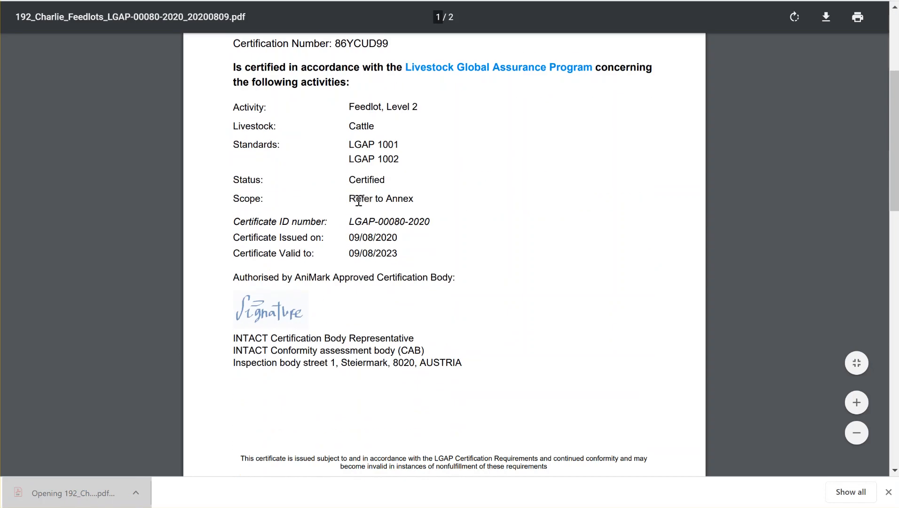
drag(349, 221, 434, 220)
click(434, 220)
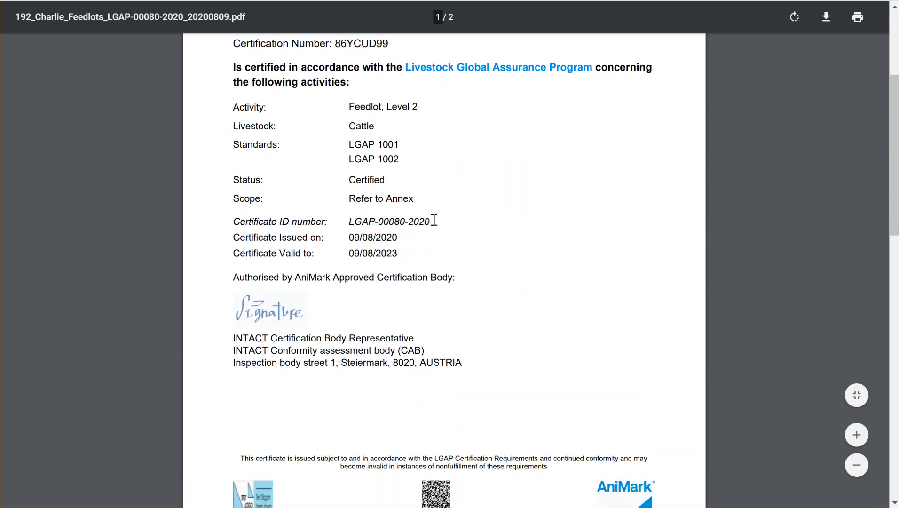
scroll(434, 220, down, 2)
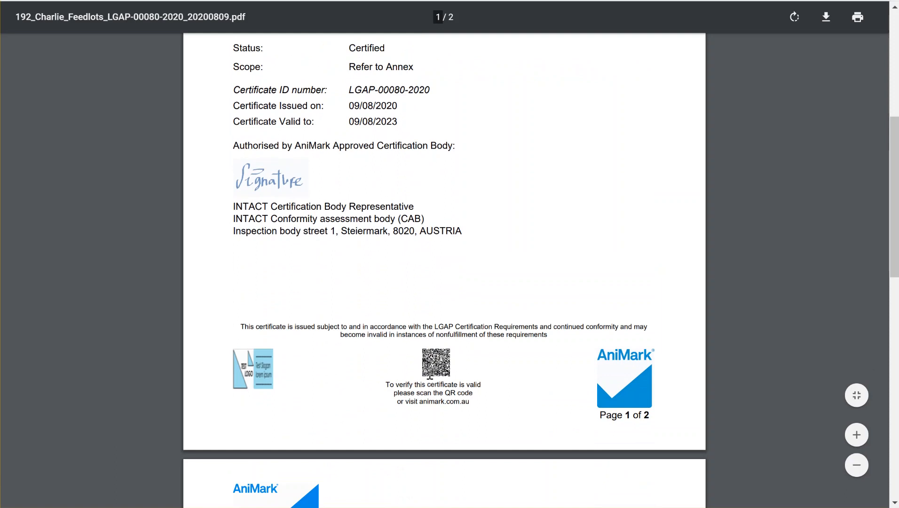
scroll(401, 305, up, 5)
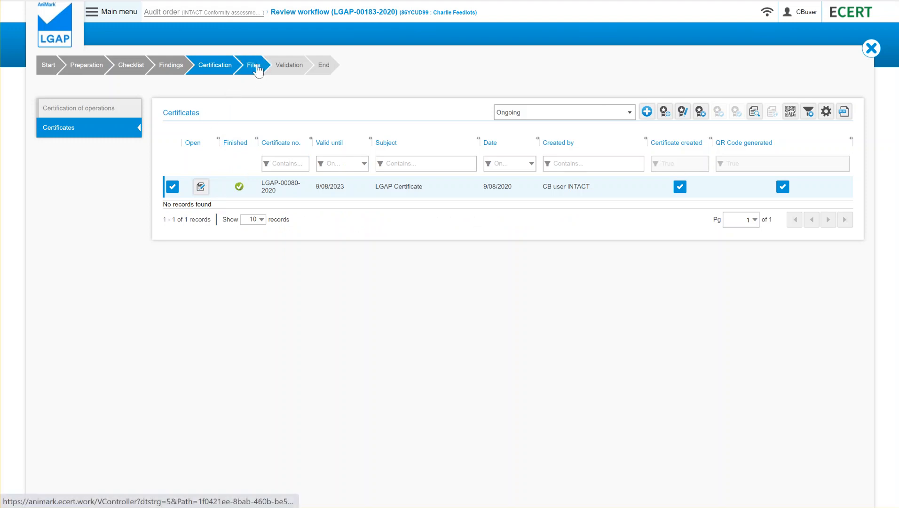
Look over the audit order's files and revisit the Certification and Checklist stages
click(255, 67)
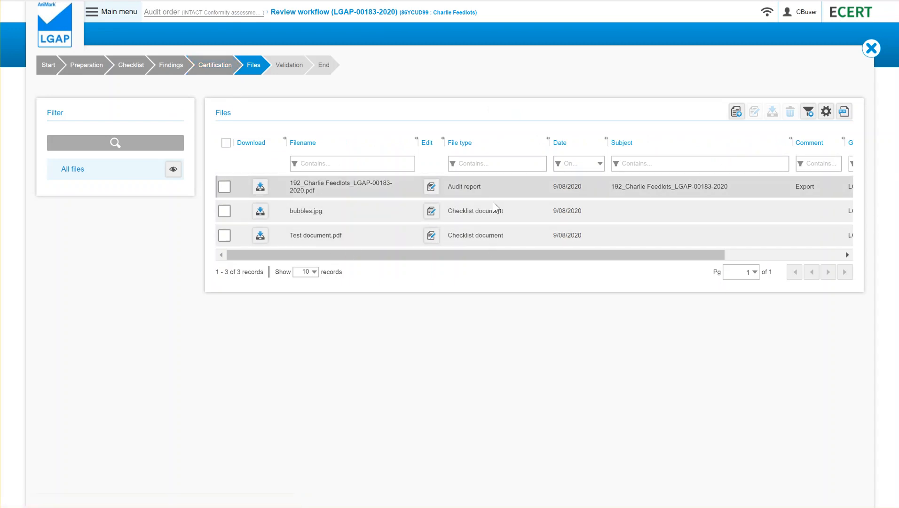
click(220, 64)
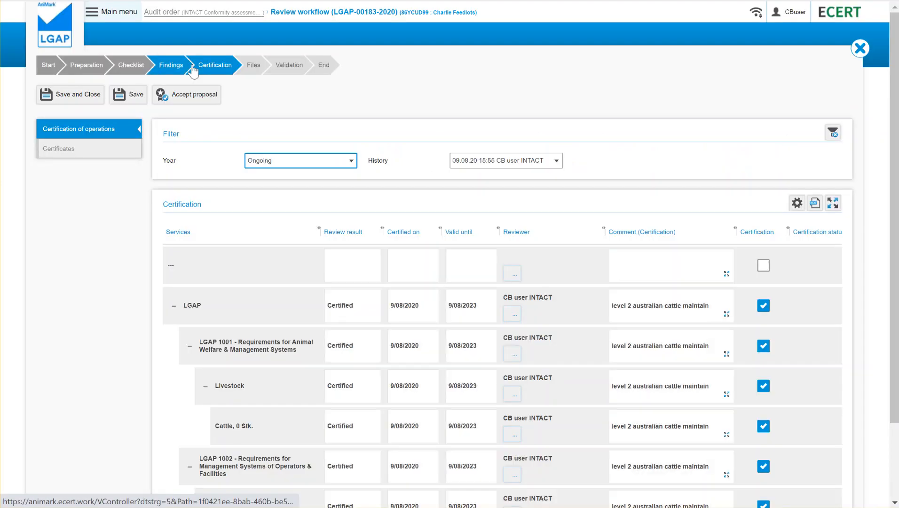
click(131, 64)
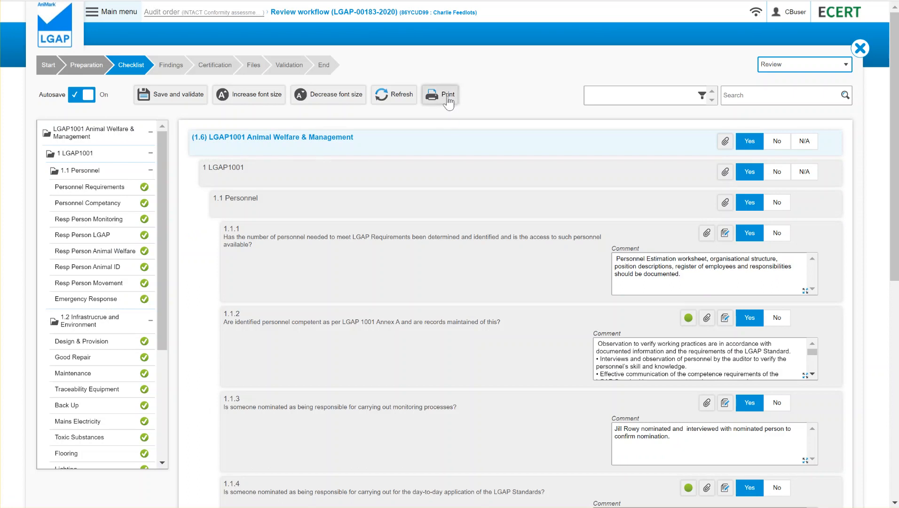
Save the LGAP Evaluation Report to the audit order's files from the End stage
click(324, 69)
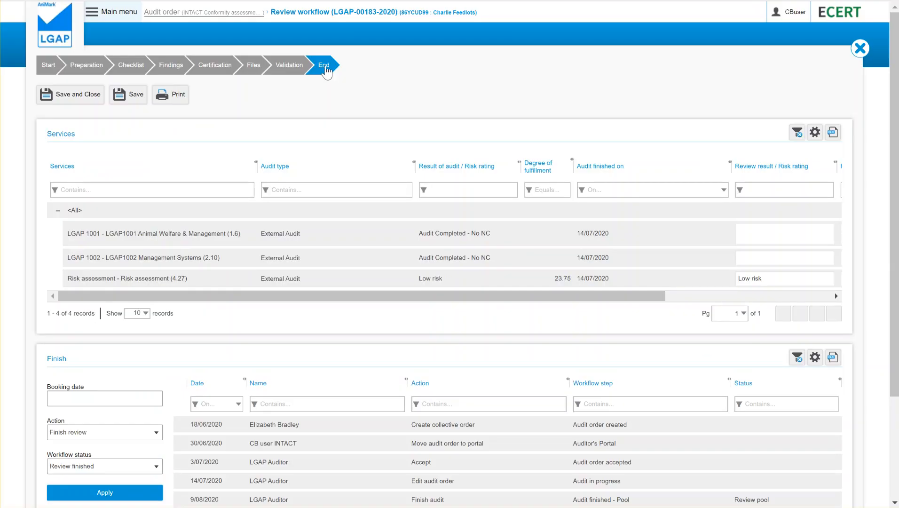
click(174, 94)
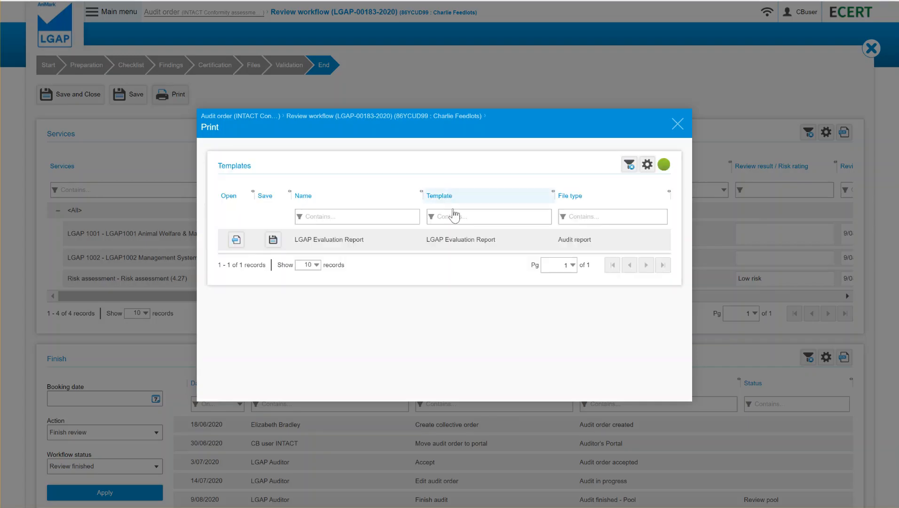
click(273, 241)
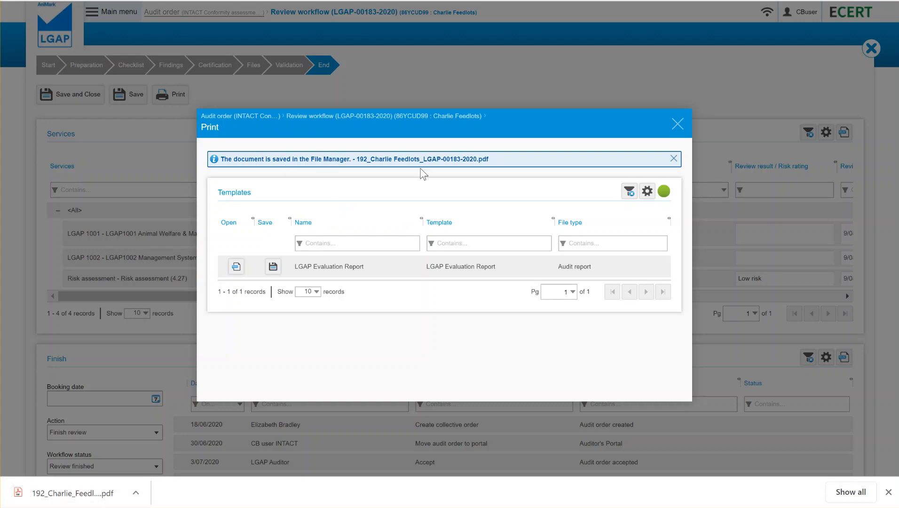
Open the evaluation report PDF and review its auditee, audit, risk assessment and recommendation sections
click(70, 493)
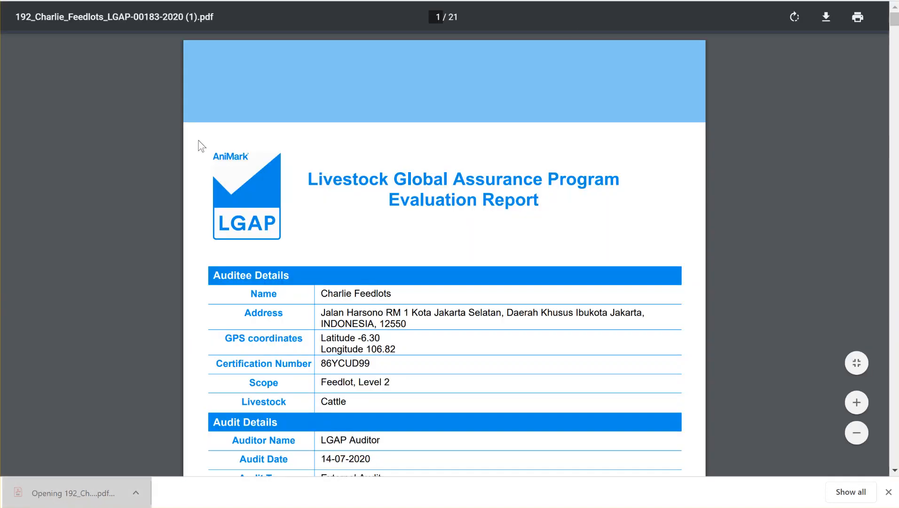
scroll(439, 189, down, 1)
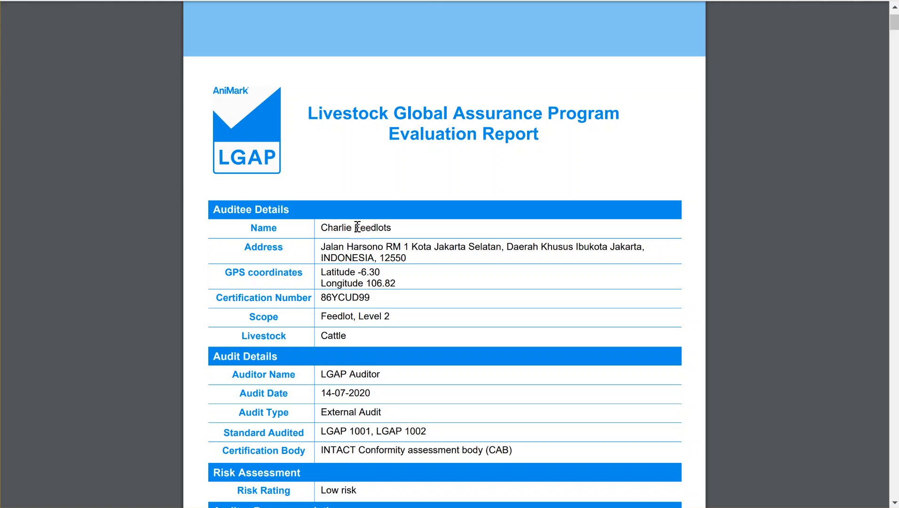
scroll(310, 226, down, 3)
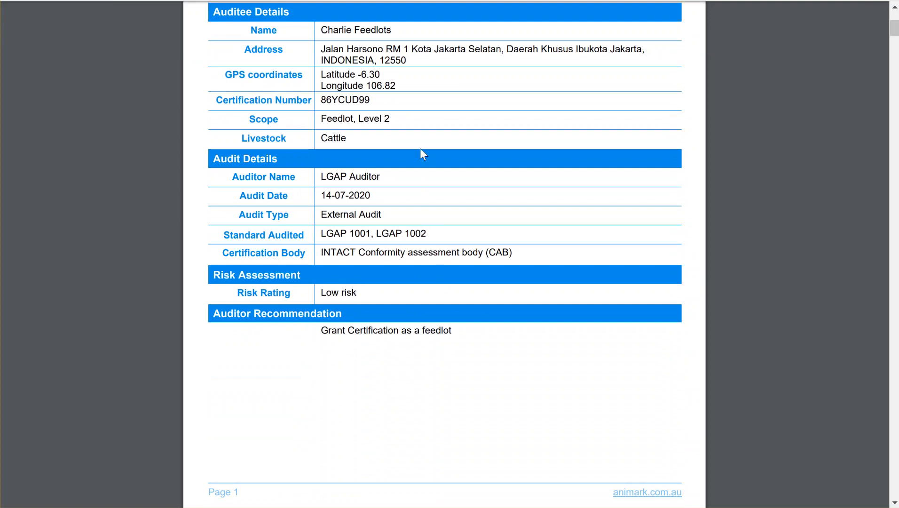
Examine the LGAP1001 requirement results and audit comments in the evaluation report, and close the report and the Print dialog
scroll(401, 187, down, 8)
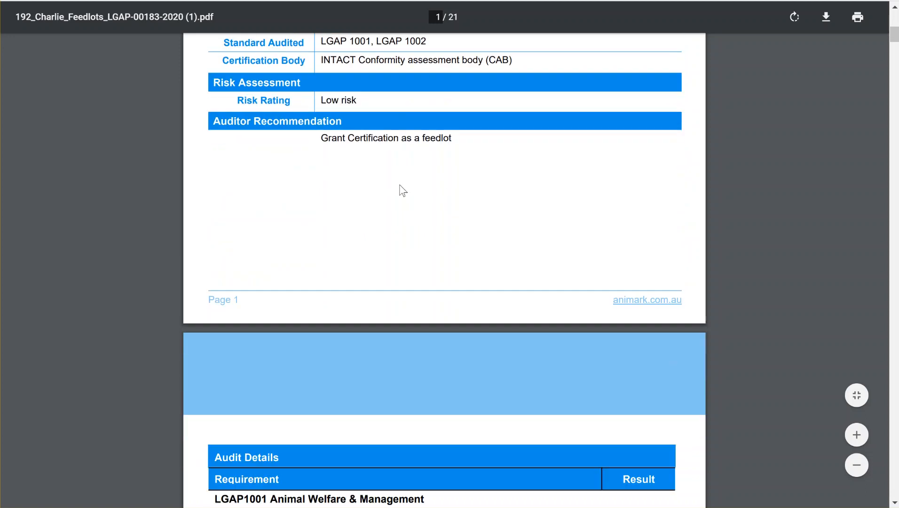
scroll(400, 186, down, 3)
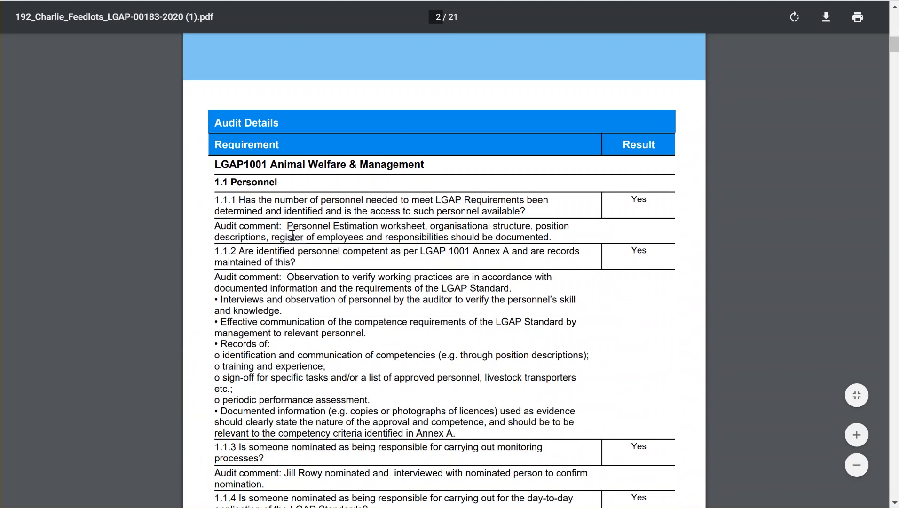
scroll(291, 199, up, 2)
scroll(291, 199, up, 6)
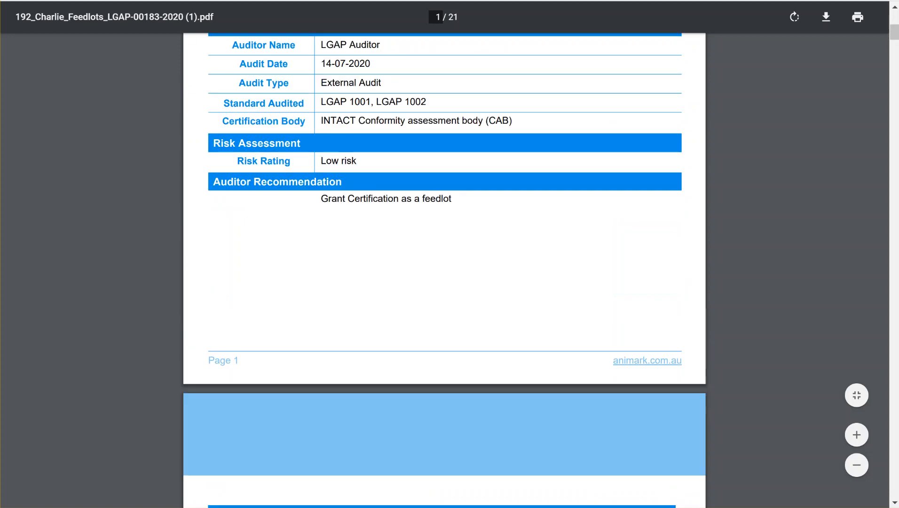
click(345, 1)
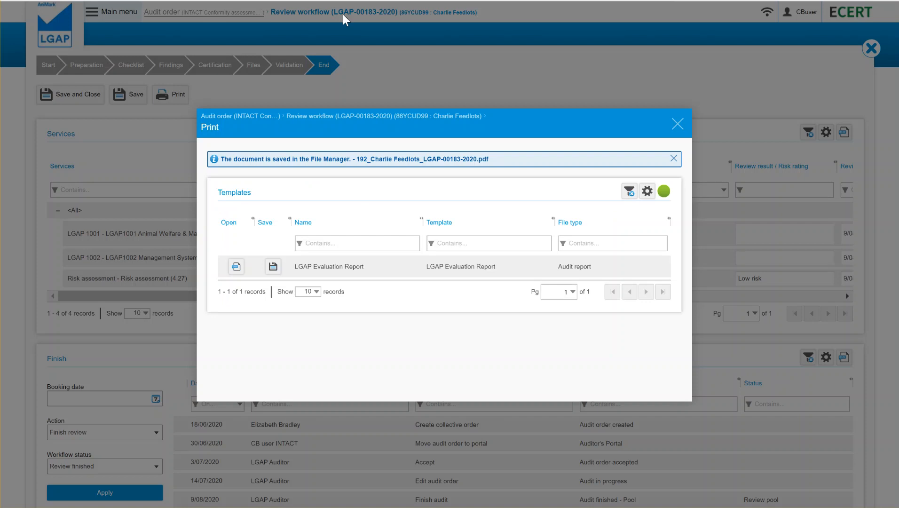
click(676, 126)
Set the risk assessment's review result to Low risk in the Services table and open its workflow-end comment for editing
scroll(248, 257, down, 1)
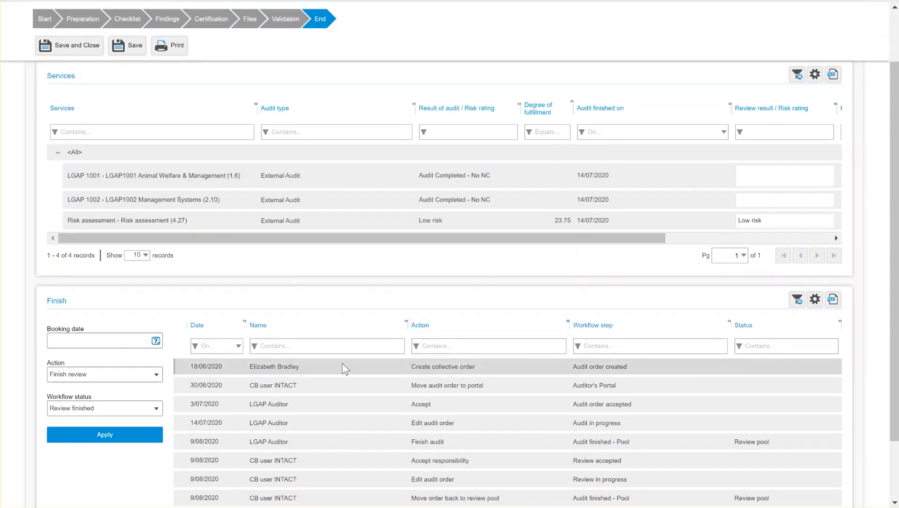
drag(579, 239, 752, 244)
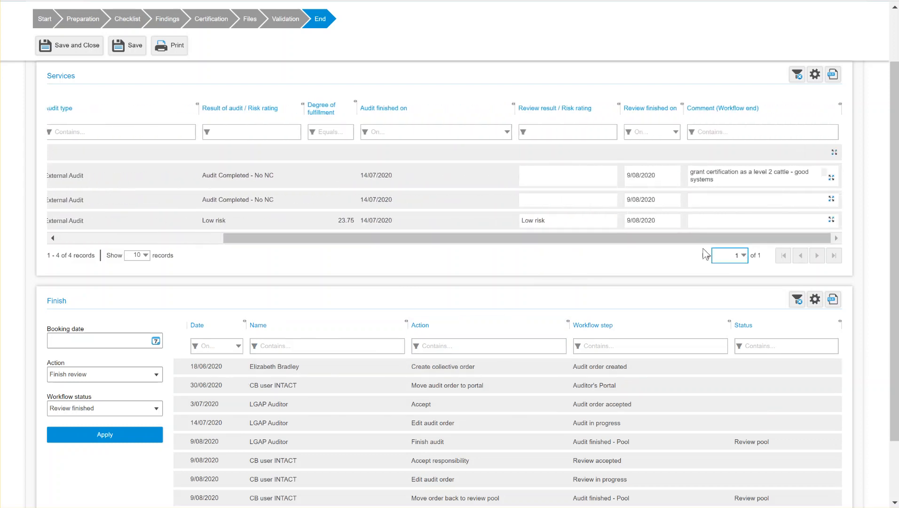
click(579, 220)
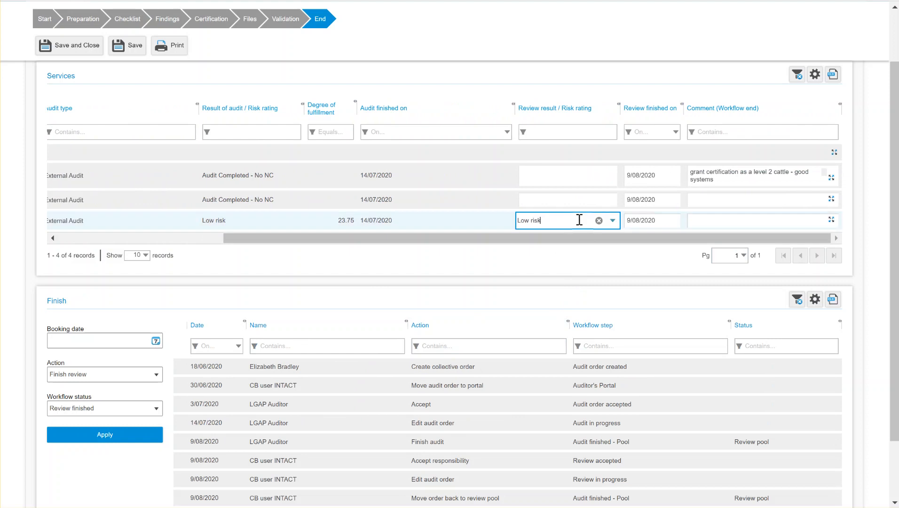
click(612, 222)
click(589, 257)
click(725, 221)
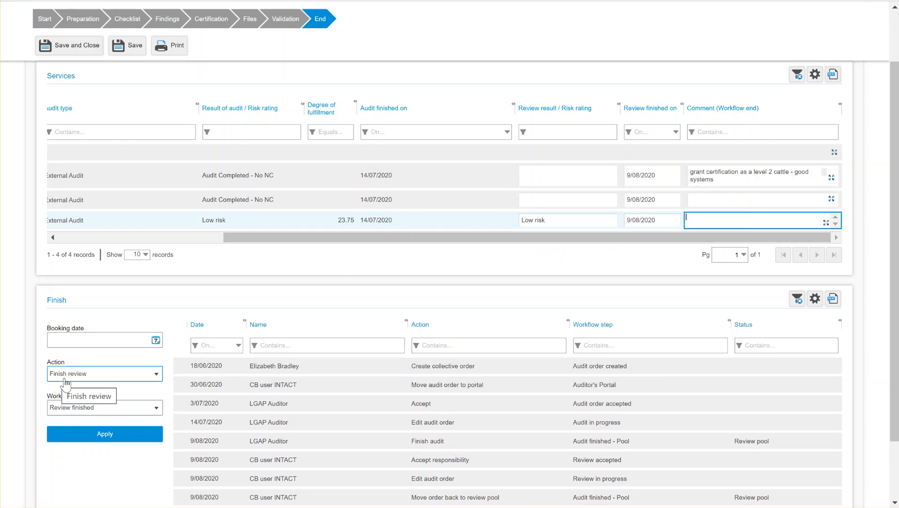
Finalise the review with the Finish review action and Review finished status, and select the Charlie Feedlots order among the Review Completed orders
click(103, 435)
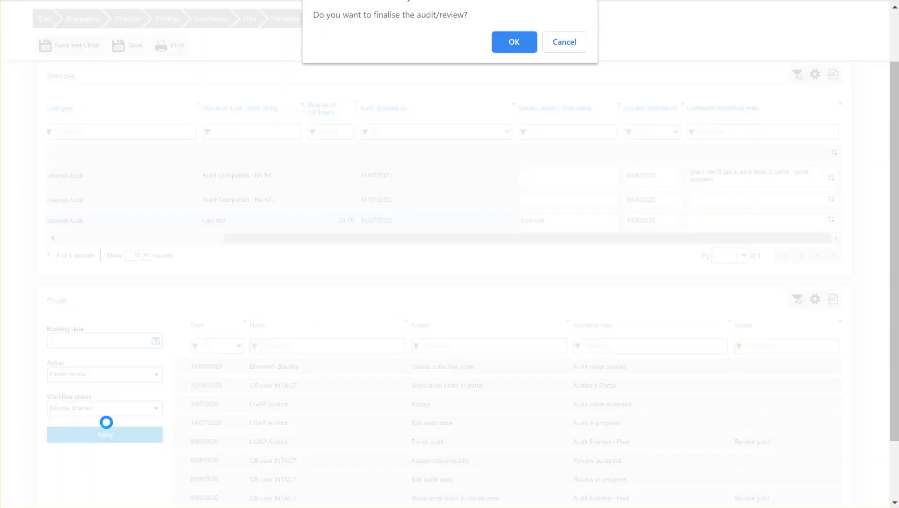
click(515, 42)
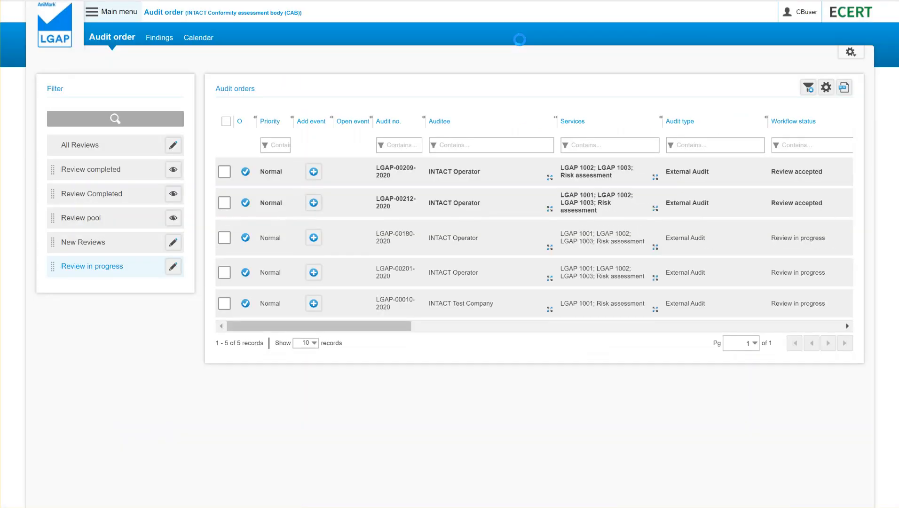
click(115, 193)
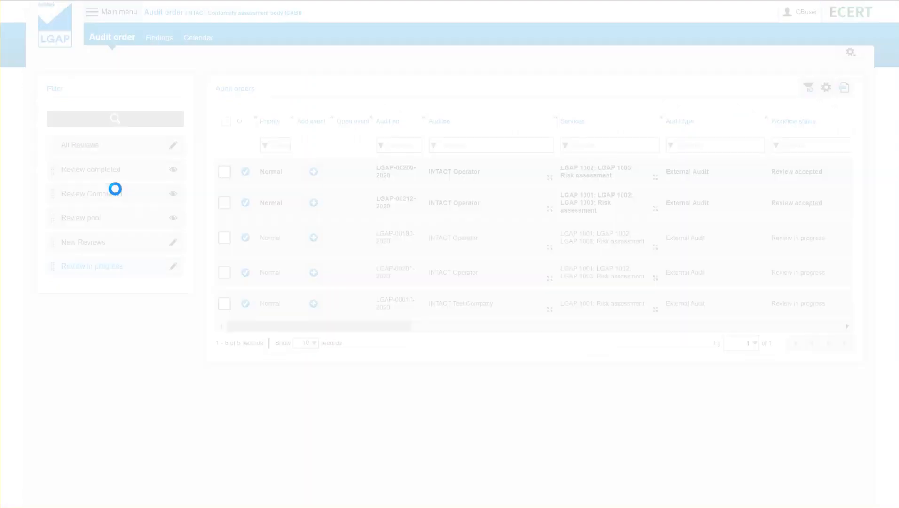
click(469, 243)
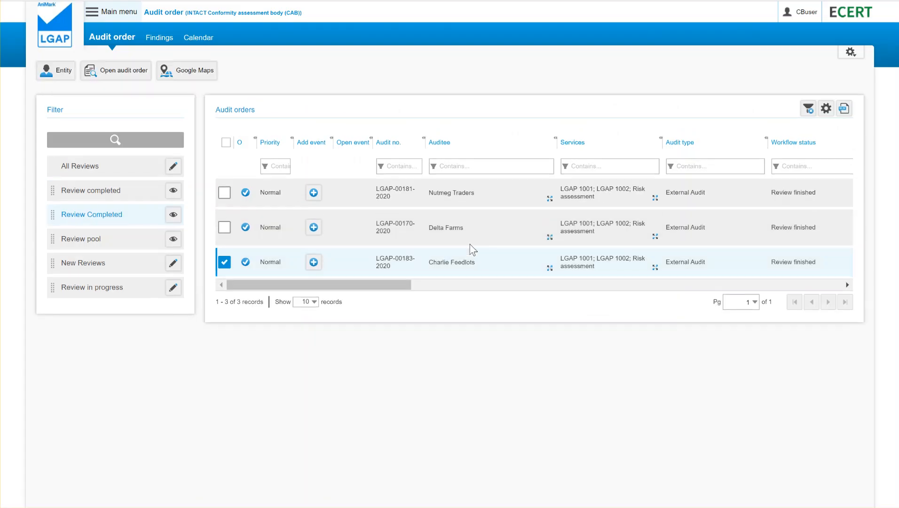